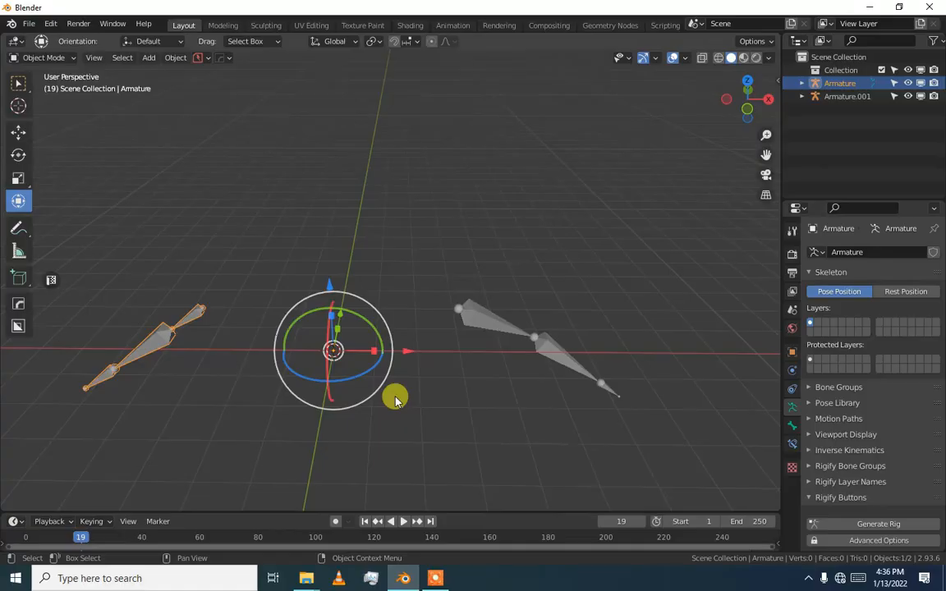
Compare the two armatures in the viewport by selecting each one in turn.
{"action": "left_click", "coordinate": [502, 327]}
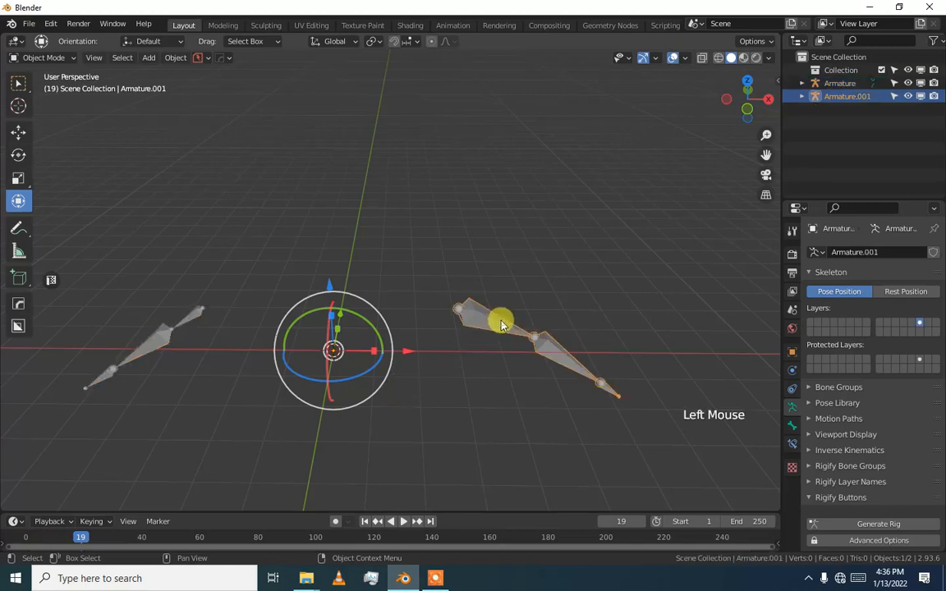
{"action": "middle_click_drag", "start_coordinate": [493, 325], "coordinate": [485, 308], "text": "alt"}
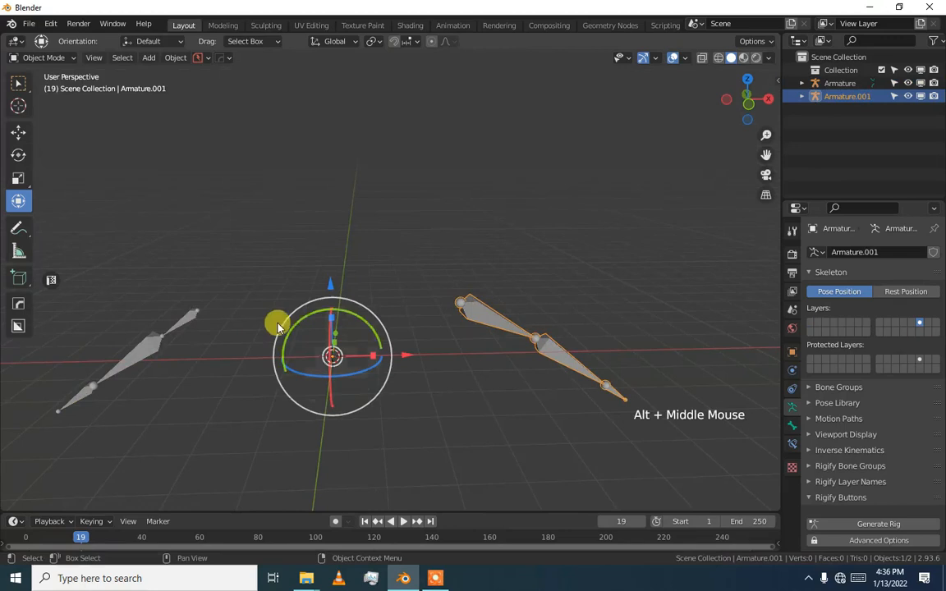
{"action": "left_click", "coordinate": [188, 322]}
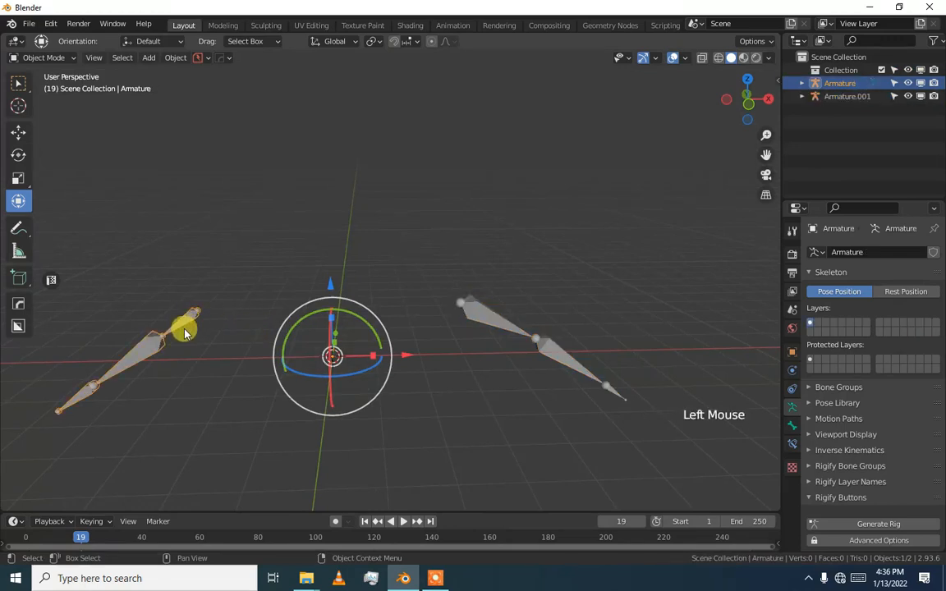
{"action": "left_click", "coordinate": [457, 308]}
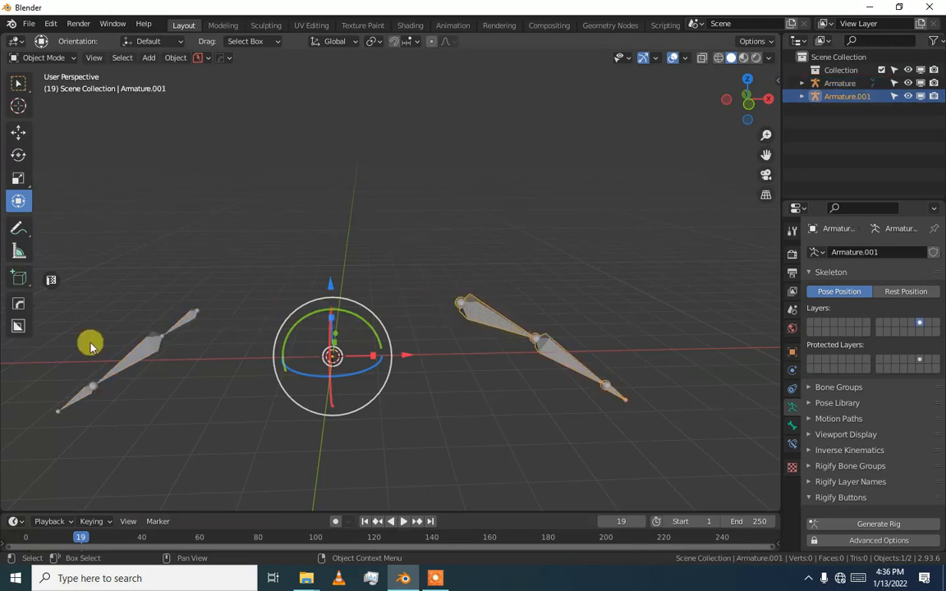
{"action": "left_click", "coordinate": [152, 355]}
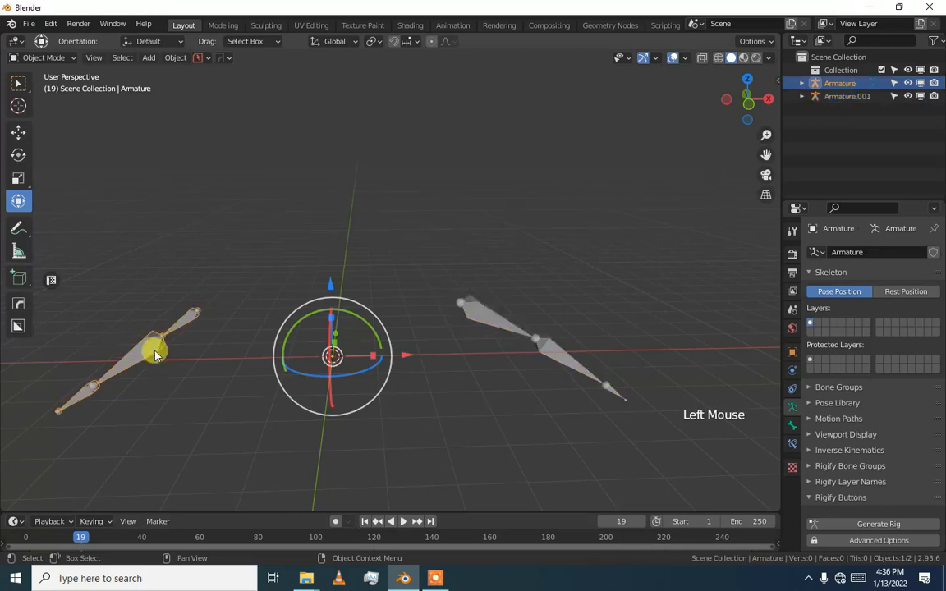
{"action": "left_click", "coordinate": [498, 326]}
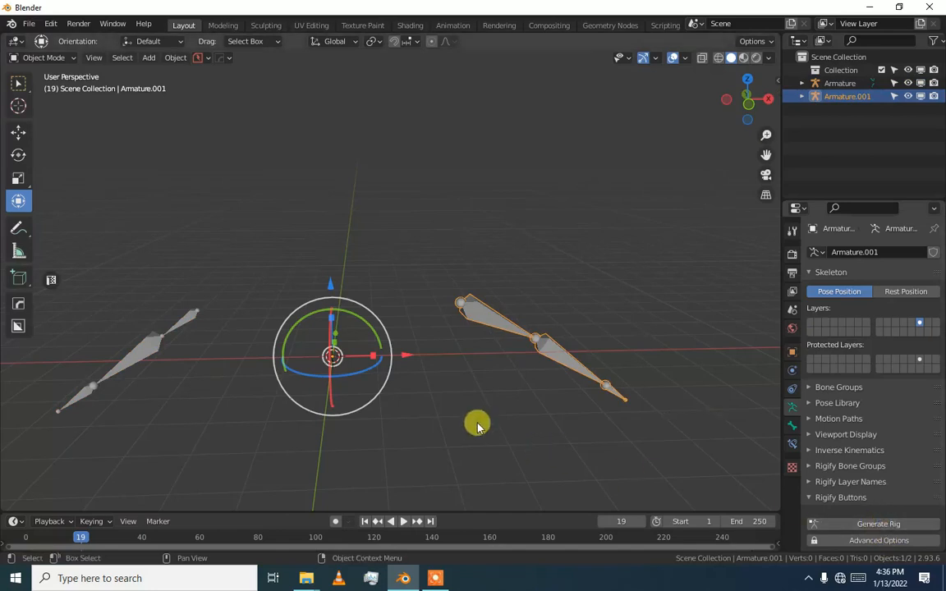
{"action": "left_click", "coordinate": [120, 370]}
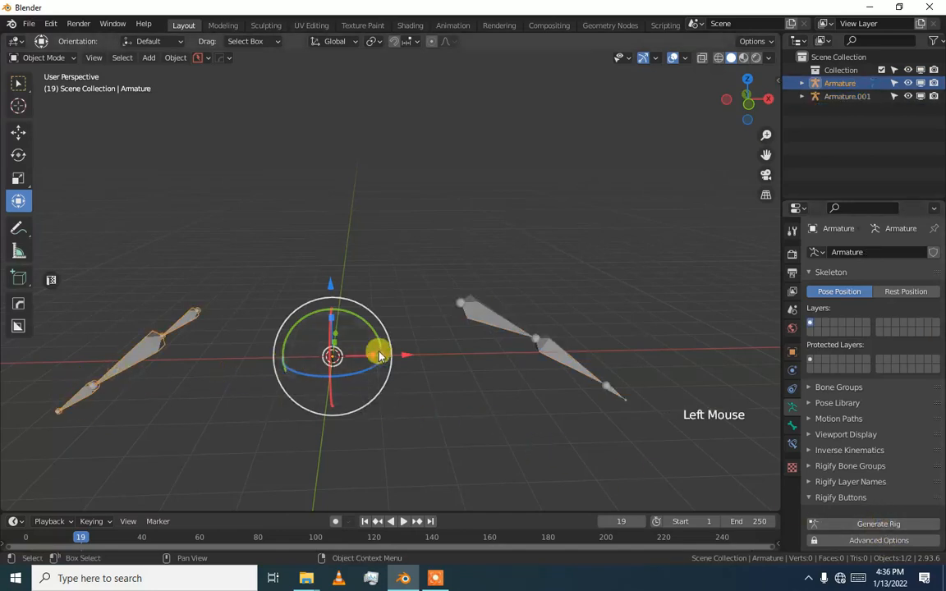
Rename the Armature.001 object as RIGIFY.
{"action": "left_click", "coordinate": [491, 319]}
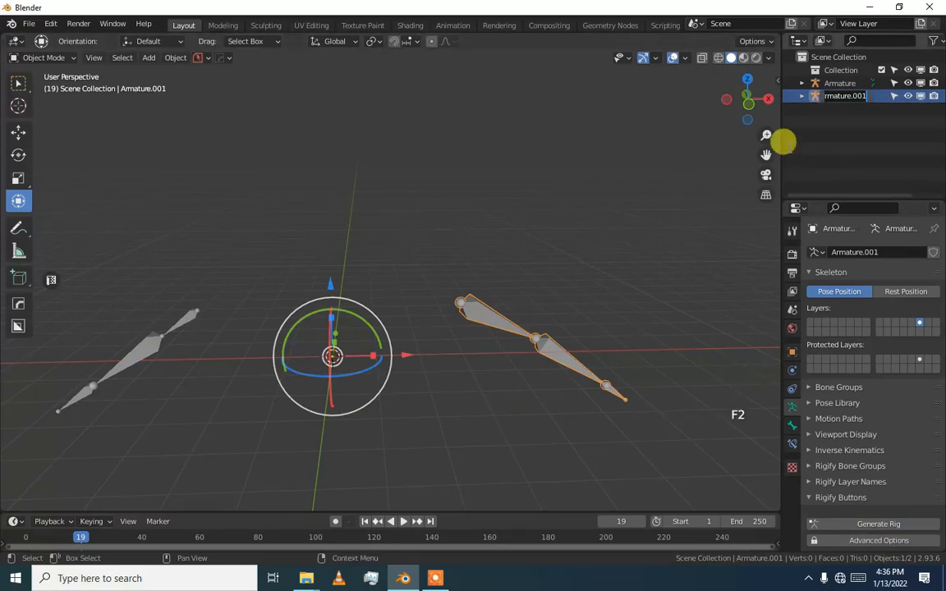
{"action": "type", "text": "RIGIFY"}
{"action": "key", "text": "Return"}
{"action": "left_click", "coordinate": [499, 342]}
{"action": "left_click", "coordinate": [501, 339]}
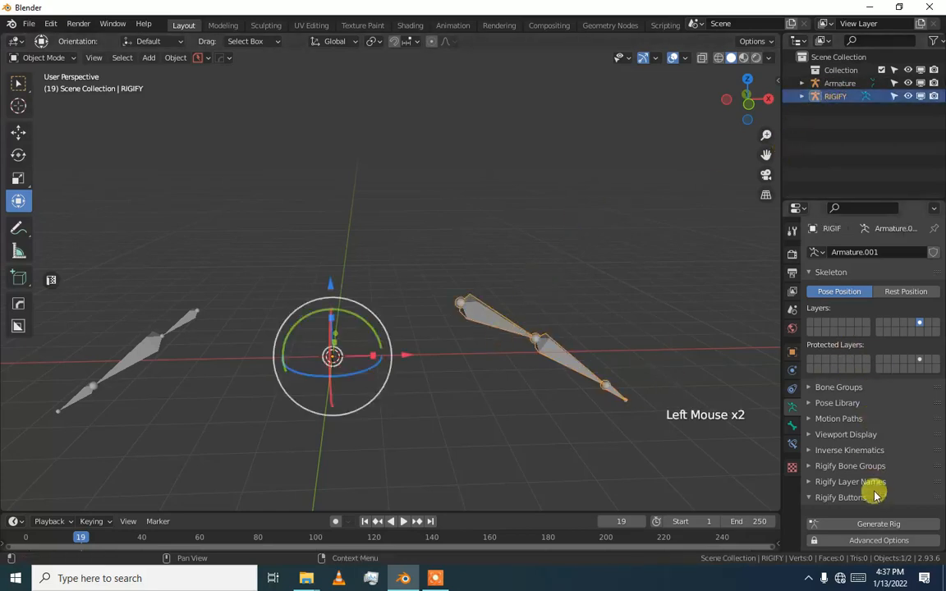
Generate a Rigify rig from the plain armature named Armature.
{"action": "left_click", "coordinate": [177, 319]}
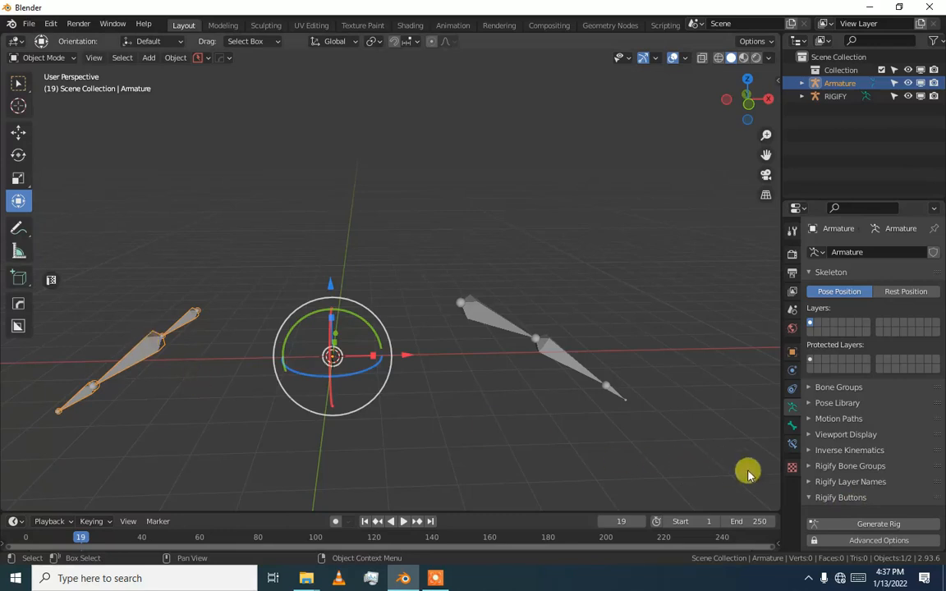
{"action": "left_click", "coordinate": [855, 524]}
{"action": "mouse_move", "coordinate": [222, 338]}
{"action": "middle_mouse_down", "text": "alt"}
{"action": "mouse_move", "coordinate": [285, 313]}
{"action": "mouse_move", "coordinate": [247, 328]}
{"action": "mouse_move", "coordinate": [205, 310]}
{"action": "mouse_move", "coordinate": [222, 323]}
{"action": "middle_mouse_up", "text": "alt"}
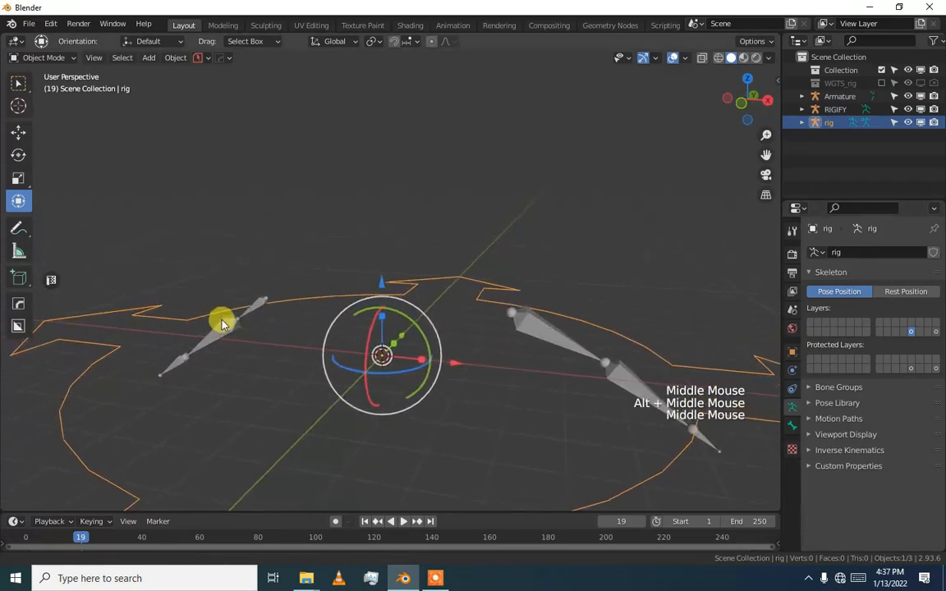
{"action": "scroll", "coordinate": [221, 325], "scroll_direction": "up", "scroll_amount": 1}
Inspect the generated root control and the plain armature's bones, alternating between Object Mode and Pose Mode.
{"action": "key", "text": "ctrl+Tab"}
{"action": "left_click", "coordinate": [198, 332]}
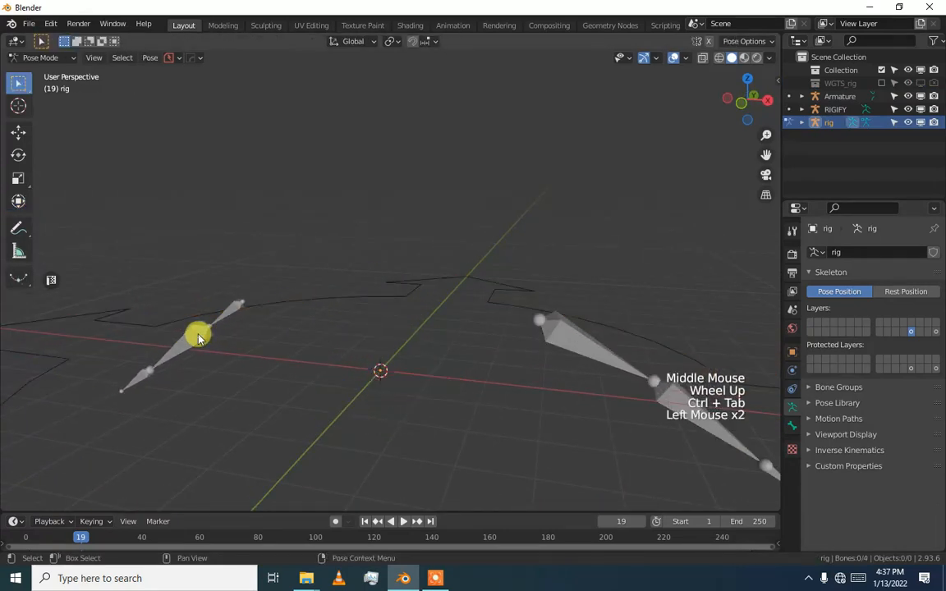
{"action": "left_click", "coordinate": [198, 336]}
{"action": "key", "text": "ctrl+Tab"}
{"action": "left_click", "coordinate": [197, 332]}
{"action": "key", "text": "ctrl+Tab"}
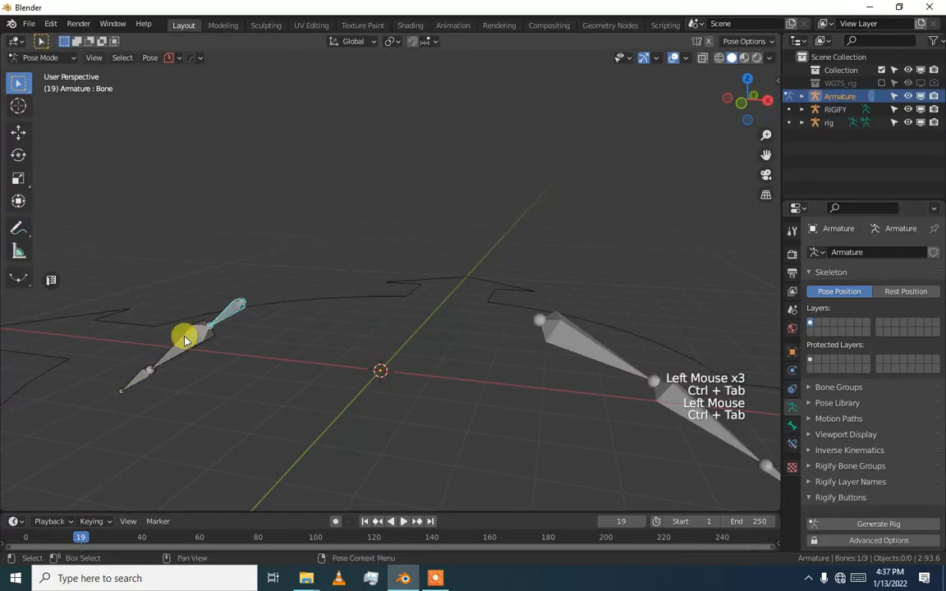
{"action": "key", "text": "ctrl+Tab"}
{"action": "left_click", "coordinate": [254, 317]}
{"action": "left_click", "coordinate": [262, 306]}
{"action": "key", "text": "ctrl+Tab"}
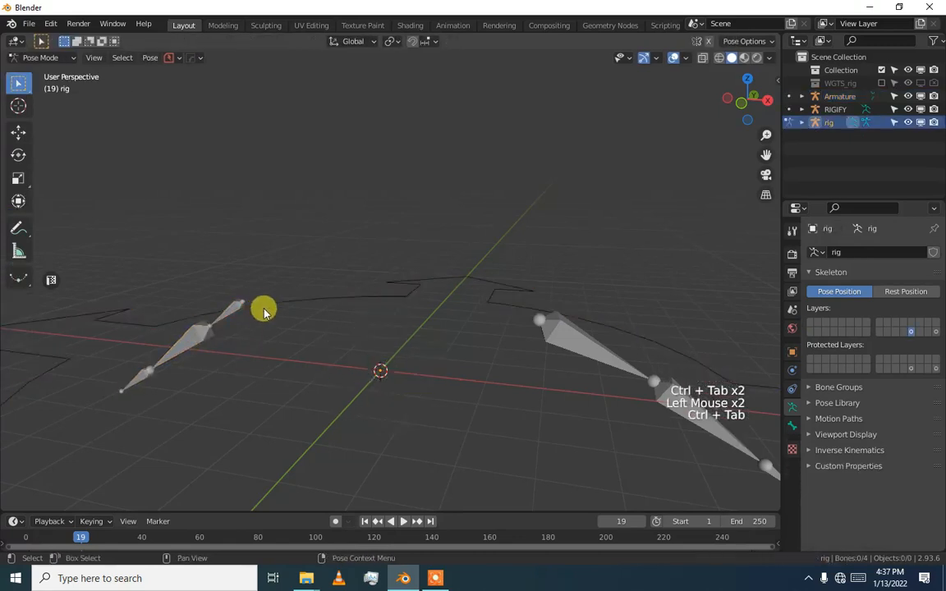
{"action": "scroll", "coordinate": [317, 383], "scroll_direction": "down", "scroll_amount": 1}
{"action": "left_click", "coordinate": [327, 411]}
{"action": "scroll", "coordinate": [320, 276], "scroll_direction": "down", "scroll_amount": 2}
{"action": "middle_click_drag", "start_coordinate": [320, 273], "coordinate": [384, 271], "text": "alt"}
{"action": "scroll", "coordinate": [380, 296], "scroll_direction": "up", "scroll_amount": 3}
{"action": "key", "text": "ctrl+Tab"}
{"action": "key", "text": "ctrl+Tab"}
Generate a Rigify rig from the RIGIFY armature.
{"action": "left_click", "coordinate": [237, 338]}
{"action": "scroll", "coordinate": [427, 298], "scroll_direction": "up", "scroll_amount": 1}
{"action": "middle_click_drag", "start_coordinate": [497, 300], "coordinate": [485, 329]}
{"action": "left_click", "coordinate": [437, 303]}
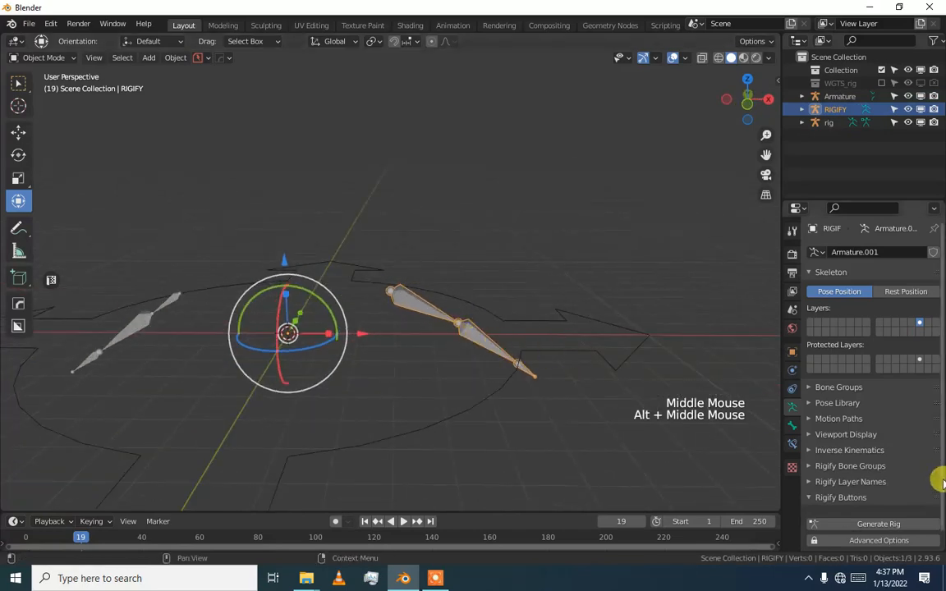
{"action": "left_click", "coordinate": [893, 533]}
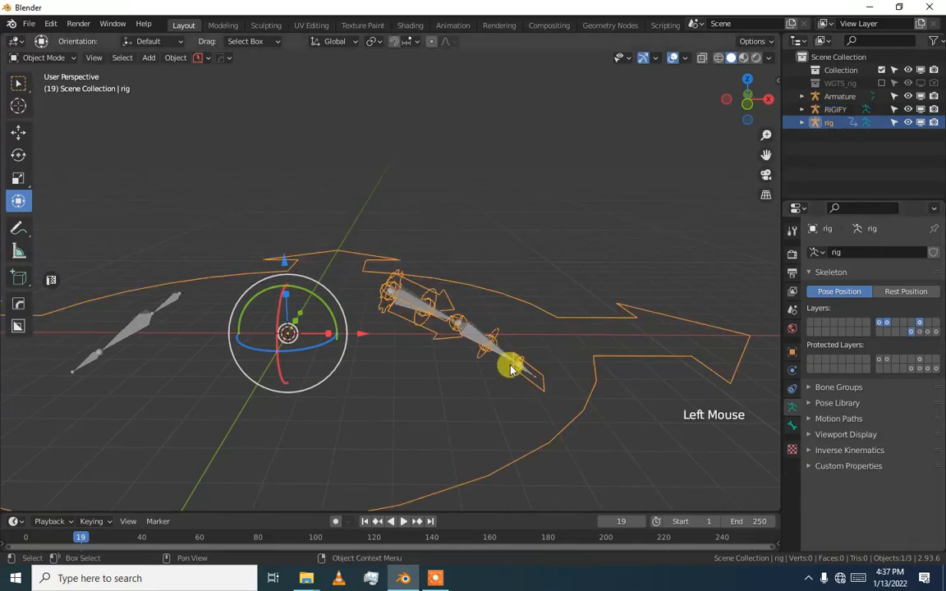
Put the generated rig into Pose Mode, select the upper_arm_ik.L control and activate the Transform tool.
{"action": "middle_click_drag", "start_coordinate": [506, 370], "coordinate": [380, 353], "text": "alt"}
{"action": "scroll", "coordinate": [468, 337], "scroll_direction": "up", "scroll_amount": 2}
{"action": "scroll", "coordinate": [504, 361], "scroll_direction": "up", "scroll_amount": 1}
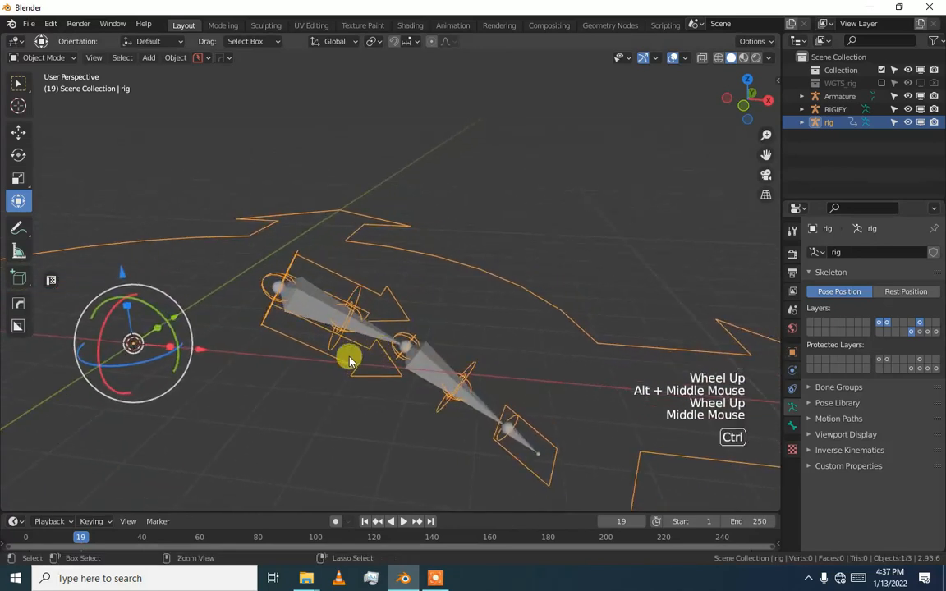
{"action": "key", "text": "ctrl+Tab"}
{"action": "left_click", "coordinate": [350, 360]}
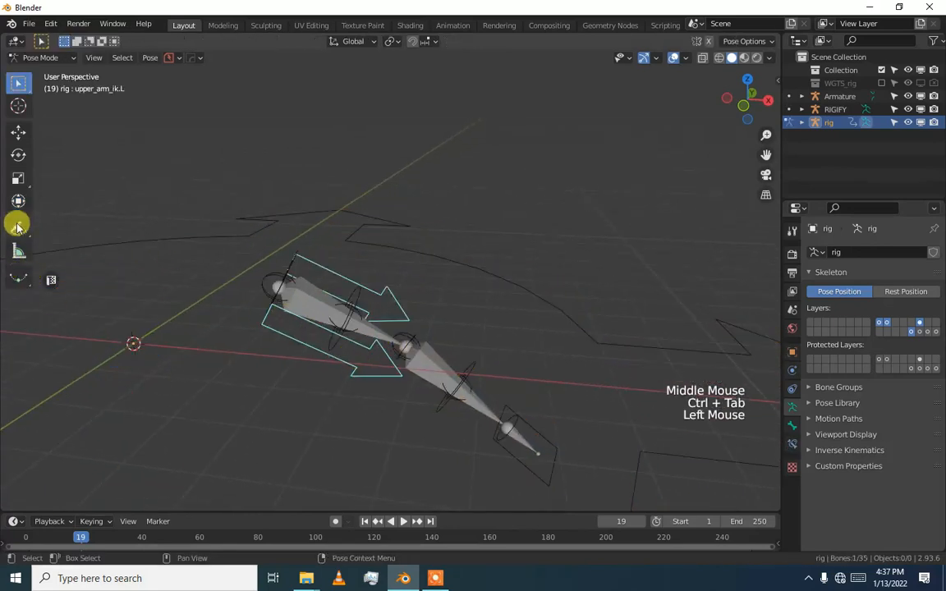
{"action": "left_click", "coordinate": [18, 204]}
Try transforming the upper_arm_ik.L control and undo the change.
{"action": "left_click_drag", "start_coordinate": [314, 261], "coordinate": [343, 297]}
{"action": "key", "text": "ctrl+z"}
{"action": "key", "text": "ctrl+z"}
Try moving the hand control toward the elbow, undo it, and try out the forearm_tweak.L control.
{"action": "middle_click_drag", "start_coordinate": [344, 297], "coordinate": [444, 385], "text": "alt"}
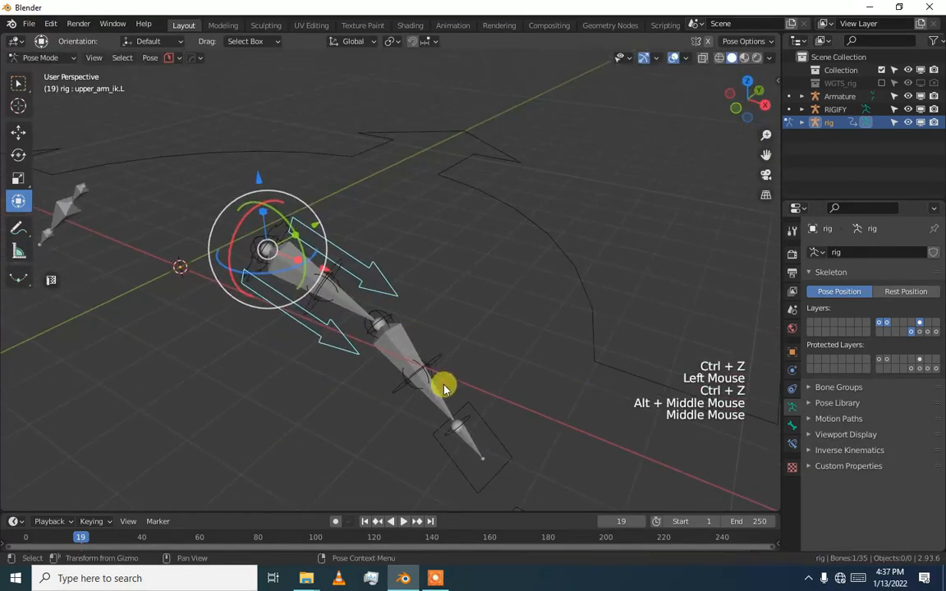
{"action": "left_click", "coordinate": [439, 437]}
{"action": "left_click_drag", "start_coordinate": [469, 430], "coordinate": [378, 329]}
{"action": "key", "text": "ctrl+z"}
{"action": "left_click", "coordinate": [380, 319]}
{"action": "key", "text": "ctrl+z"}
{"action": "scroll", "coordinate": [338, 318], "scroll_direction": "up", "scroll_amount": 3}
{"action": "middle_click_drag", "start_coordinate": [321, 312], "coordinate": [359, 317]}
{"action": "scroll", "coordinate": [319, 295], "scroll_direction": "down", "scroll_amount": 1}
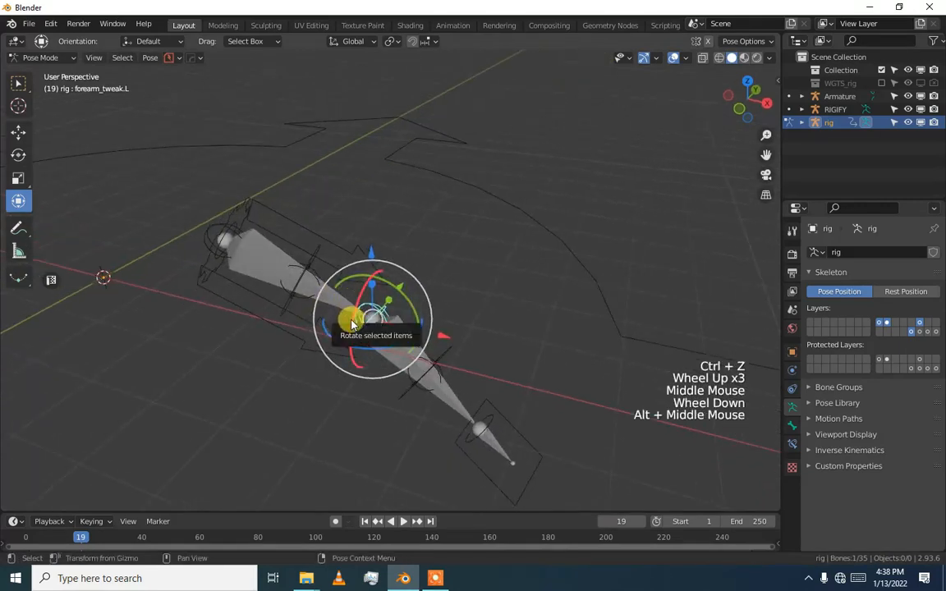
Try moving the hand_ik.L control toward the forearm and undo the move.
{"action": "left_click", "coordinate": [479, 419]}
{"action": "left_click_drag", "start_coordinate": [480, 422], "coordinate": [441, 382]}
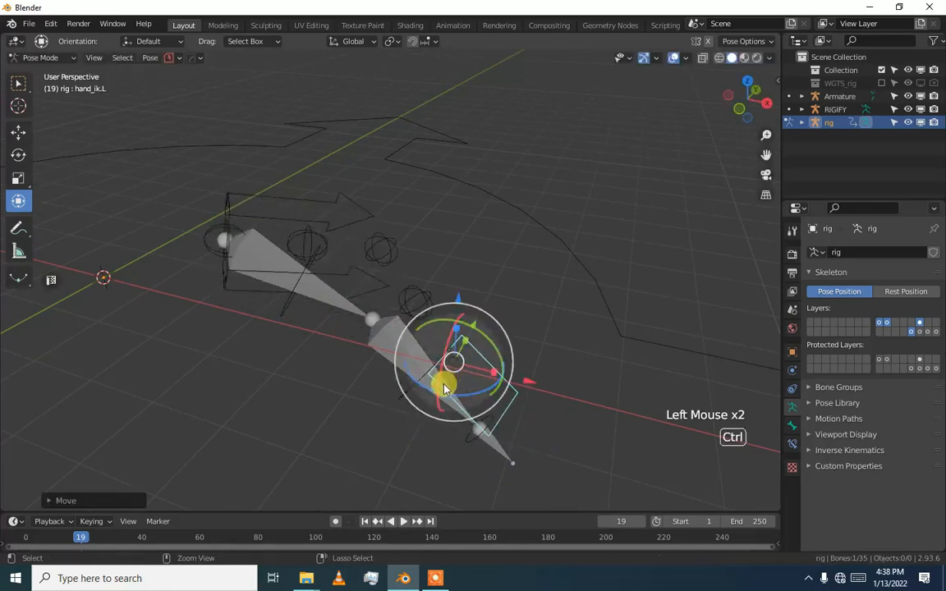
{"action": "key", "text": "ctrl+z"}
Examine the transform values and rig main properties of the hand_ik.L control.
{"action": "key", "text": "n"}
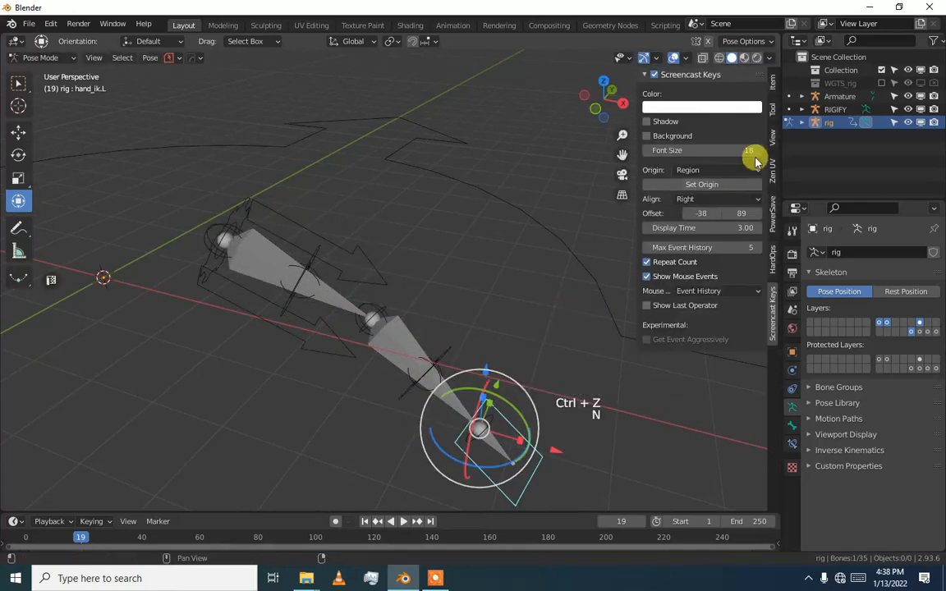
{"action": "left_click", "coordinate": [773, 83]}
{"action": "scroll", "coordinate": [688, 422], "scroll_direction": "down", "scroll_amount": 3}
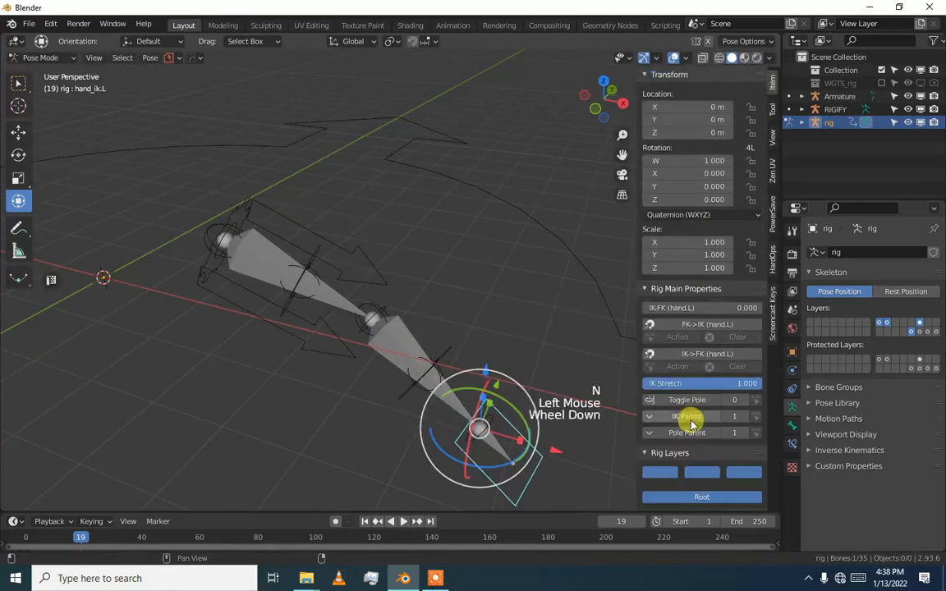
{"action": "scroll", "coordinate": [710, 444], "scroll_direction": "up", "scroll_amount": 1}
{"action": "key", "text": "n"}
Return the rig to Object Mode and put the plain armature into Pose Mode.
{"action": "middle_click_drag", "start_coordinate": [499, 319], "coordinate": [460, 211]}
{"action": "key", "text": "ctrl+Tab"}
{"action": "left_click", "coordinate": [115, 233]}
{"action": "middle_click", "coordinate": [124, 236], "text": "alt"}
{"action": "scroll", "coordinate": [127, 237], "scroll_direction": "down", "scroll_amount": 1}
{"action": "scroll", "coordinate": [368, 230], "scroll_direction": "down", "scroll_amount": 2}
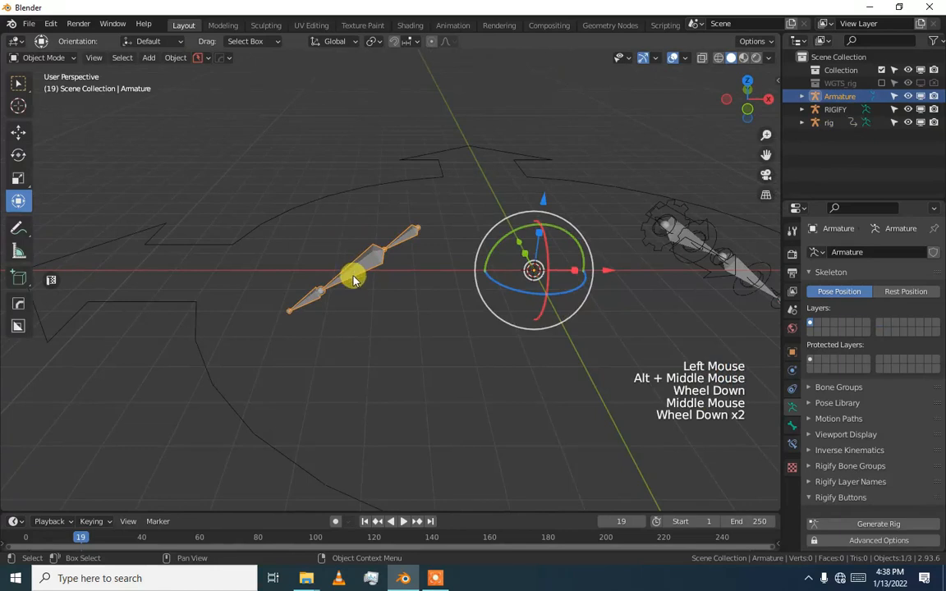
{"action": "key", "text": "ctrl+Tab"}
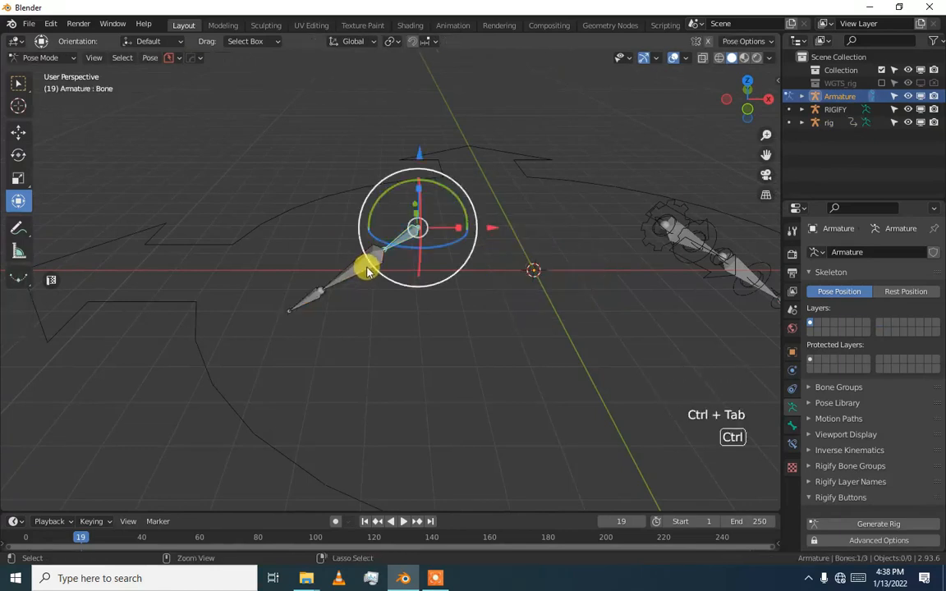
Examine the bone properties and Rigify type of the plain armature's Bone.001 and Bone.
{"action": "left_click", "coordinate": [369, 274]}
{"action": "left_click", "coordinate": [792, 426]}
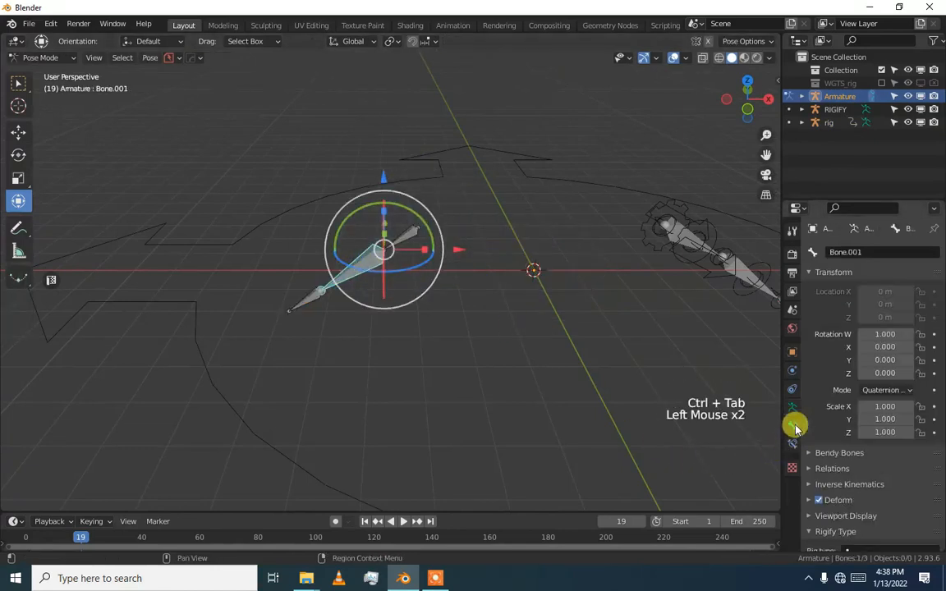
{"action": "scroll", "coordinate": [889, 466], "scroll_direction": "down", "scroll_amount": 2}
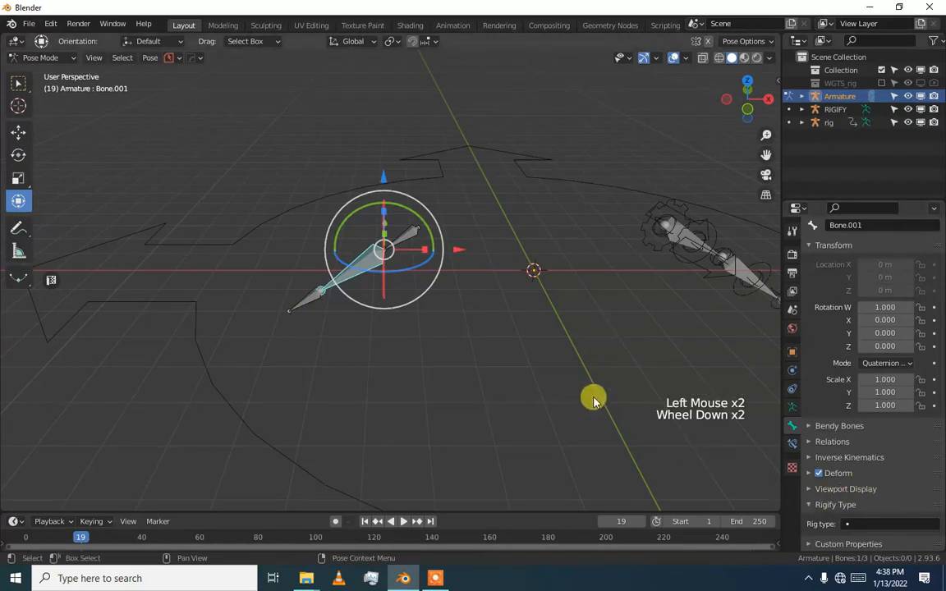
{"action": "left_click", "coordinate": [388, 245]}
{"action": "left_click", "coordinate": [389, 245]}
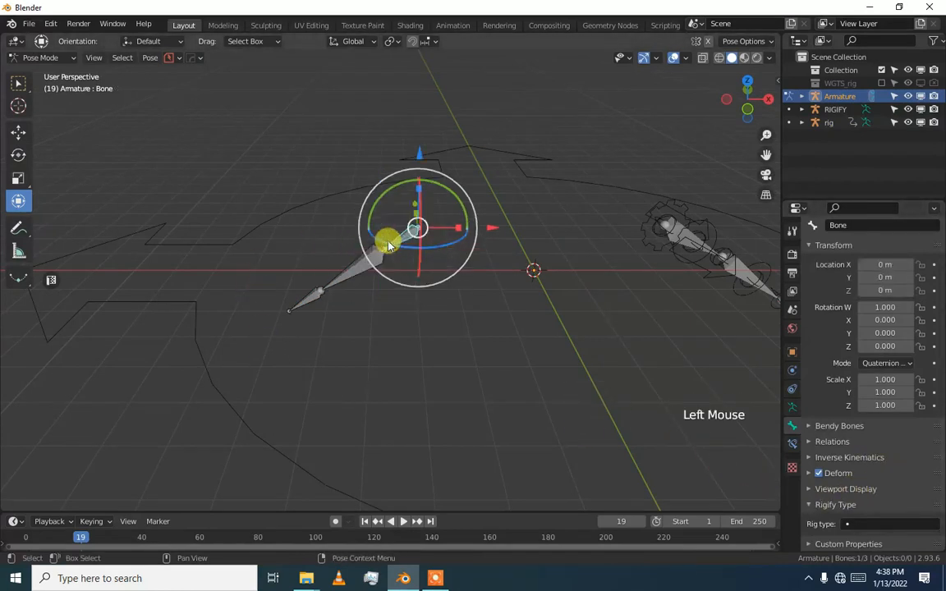
{"action": "middle_click_drag", "start_coordinate": [393, 243], "coordinate": [363, 249]}
{"action": "scroll", "coordinate": [385, 253], "scroll_direction": "up", "scroll_amount": 2}
Examine the bone constraints of each of the plain armature's three bones.
{"action": "left_click", "coordinate": [792, 444]}
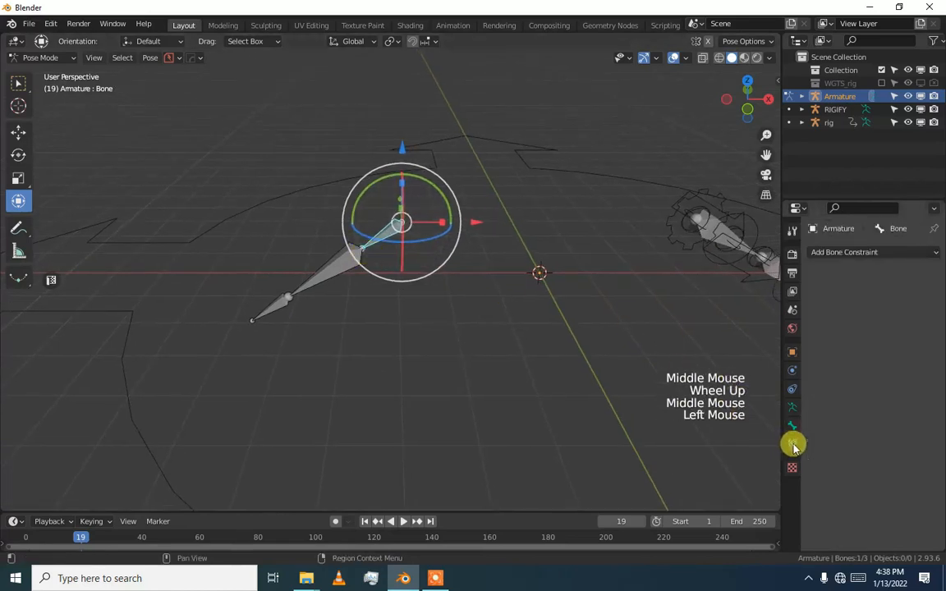
{"action": "scroll", "coordinate": [273, 236], "scroll_direction": "up", "scroll_amount": 1}
{"action": "middle_click_drag", "start_coordinate": [342, 266], "coordinate": [274, 243]}
{"action": "left_click", "coordinate": [182, 311]}
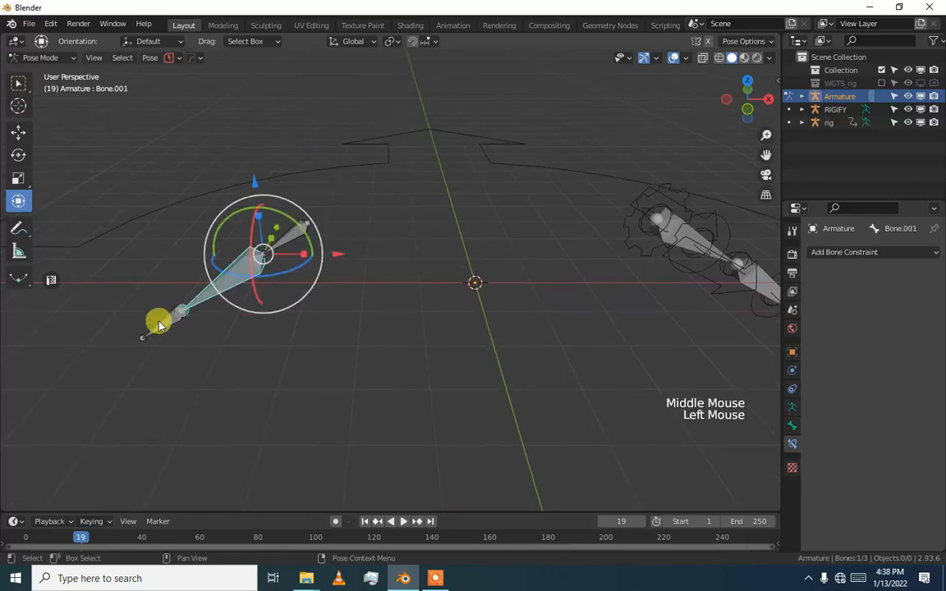
{"action": "left_click", "coordinate": [159, 327]}
{"action": "left_click", "coordinate": [281, 249]}
{"action": "left_click", "coordinate": [282, 247]}
{"action": "left_click", "coordinate": [252, 270]}
{"action": "left_click", "coordinate": [157, 310]}
{"action": "middle_click_drag", "start_coordinate": [410, 253], "coordinate": [347, 272]}
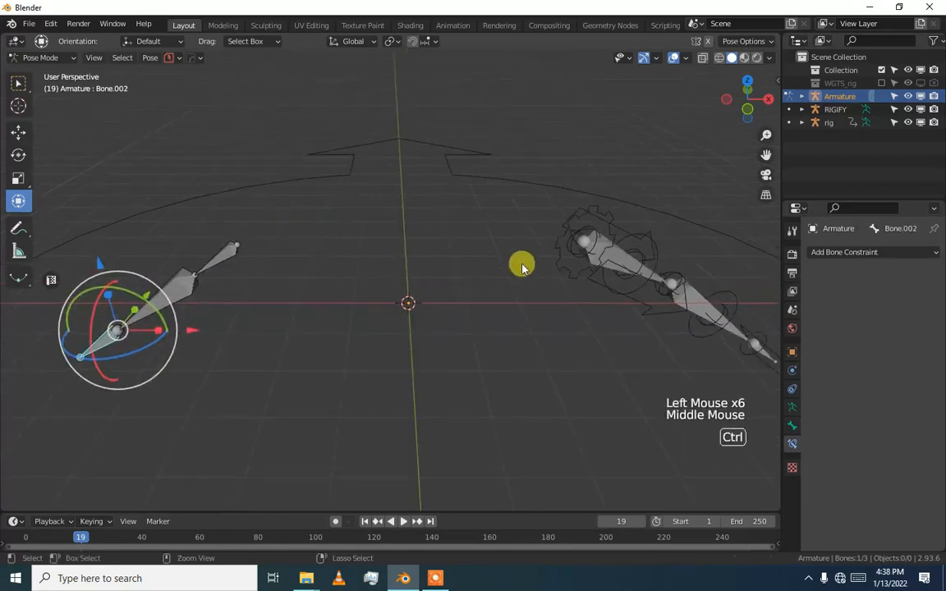
Leave the plain armature's Pose Mode, put the generated rig into Pose Mode and select its hand_ik.L control.
{"action": "key", "text": "ctrl+Tab"}
{"action": "left_click", "coordinate": [622, 279]}
{"action": "left_click", "coordinate": [634, 255]}
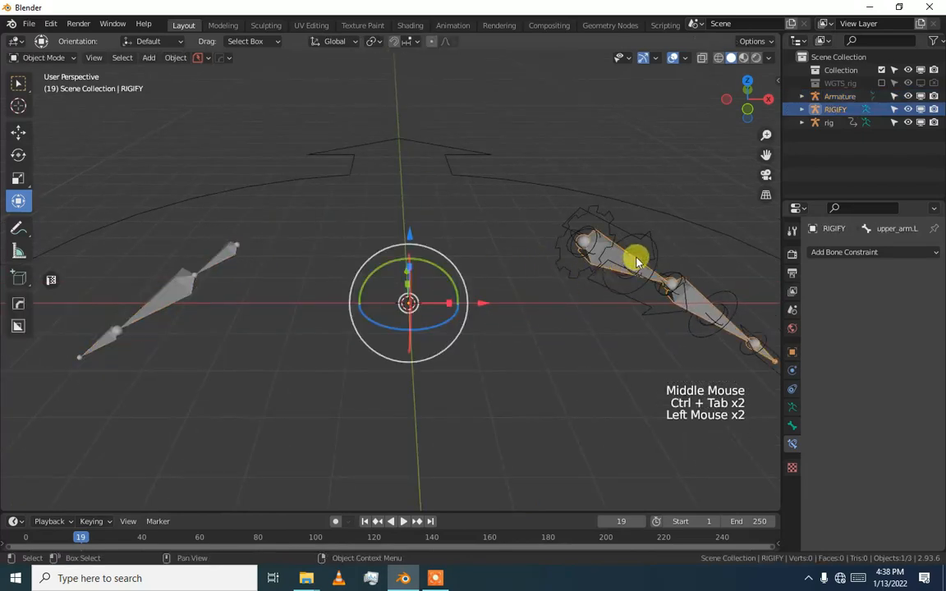
{"action": "left_click", "coordinate": [640, 249]}
{"action": "key", "text": "ctrl+Tab"}
{"action": "left_click", "coordinate": [656, 254]}
{"action": "middle_click_drag", "start_coordinate": [656, 255], "coordinate": [537, 263]}
{"action": "middle_click_drag", "start_coordinate": [610, 287], "coordinate": [526, 274]}
{"action": "left_click", "coordinate": [601, 371]}
{"action": "left_click", "coordinate": [602, 372]}
{"action": "left_click", "coordinate": [601, 372]}
{"action": "middle_click_drag", "start_coordinate": [601, 372], "coordinate": [501, 369]}
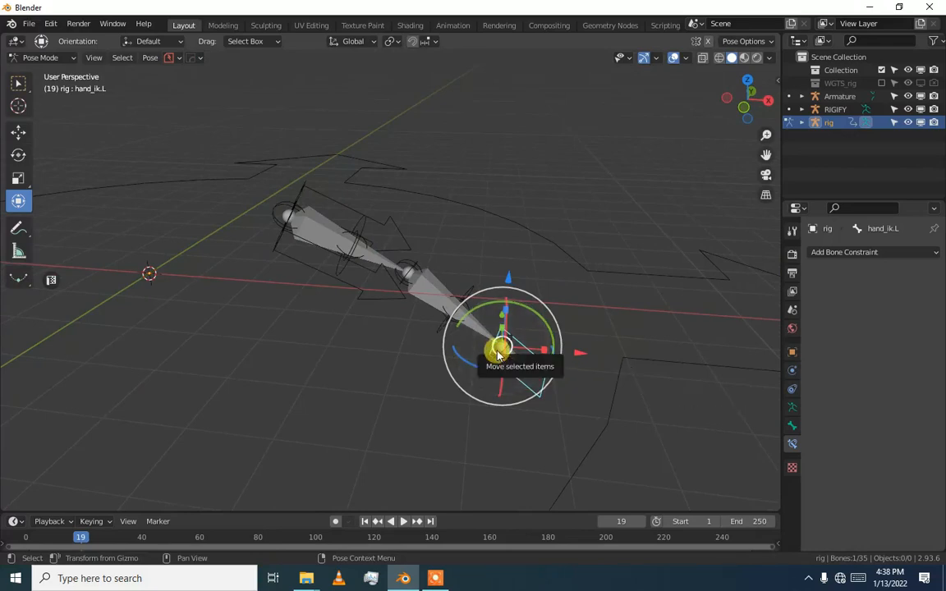
Try moving the hand_ik.L control up along the forearm and undo the move.
{"action": "left_click_drag", "start_coordinate": [496, 334], "coordinate": [433, 309]}
{"action": "key", "text": "ctrl+z"}
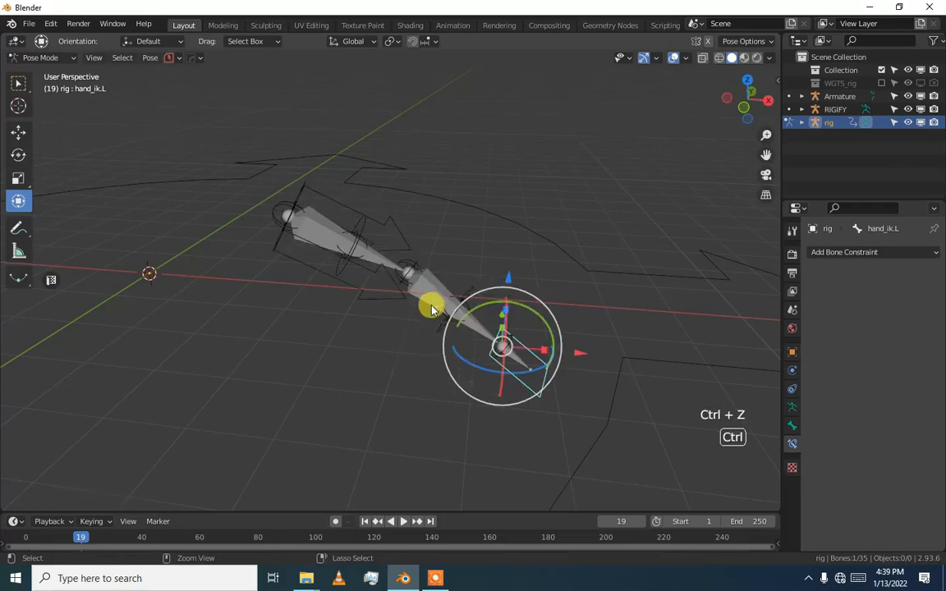
{"action": "middle_click_drag", "start_coordinate": [430, 302], "coordinate": [454, 302], "text": "alt"}
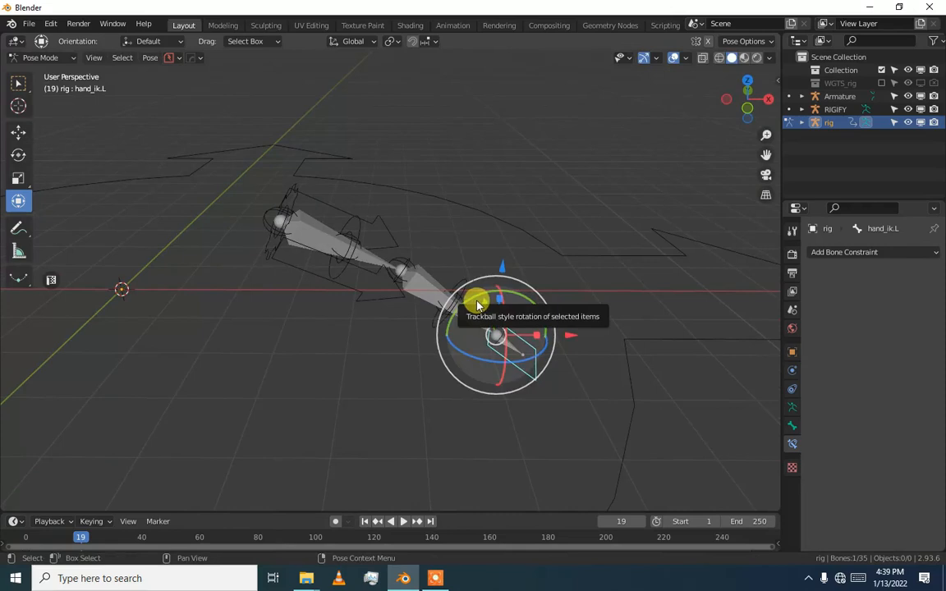
Try pulling the hand_ik.L control up past the elbow towards the upper arm and undo the move.
{"action": "middle_click_drag", "start_coordinate": [435, 312], "coordinate": [491, 327]}
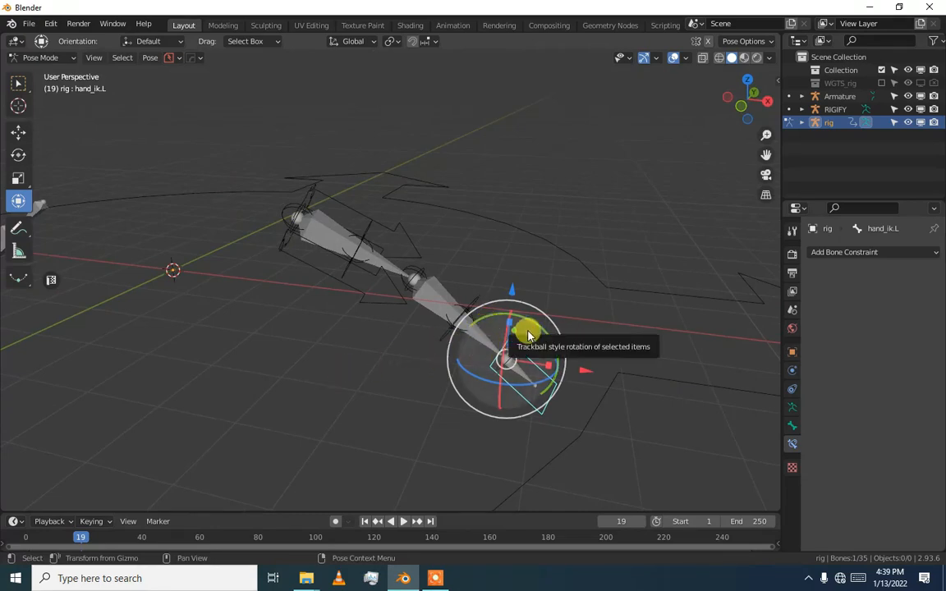
{"action": "left_click_drag", "start_coordinate": [519, 364], "coordinate": [455, 279]}
{"action": "key", "text": "ctrl+z"}
Leave the generated rig's Pose Mode, select the plain armature and put it into Pose Mode.
{"action": "scroll", "coordinate": [415, 306], "scroll_direction": "down", "scroll_amount": 2}
{"action": "middle_click_drag", "start_coordinate": [226, 319], "coordinate": [308, 338]}
{"action": "middle_click_drag", "start_coordinate": [59, 322], "coordinate": [243, 303], "text": "alt"}
{"action": "left_click", "coordinate": [136, 312]}
{"action": "left_click", "coordinate": [132, 312]}
{"action": "key", "text": "ctrl+Tab"}
{"action": "left_click", "coordinate": [133, 317]}
{"action": "key", "text": "ctrl+Tab"}
Select the plain armature's bone named Bone and add an Inverse Kinematics constraint to it.
{"action": "left_click", "coordinate": [248, 304]}
{"action": "left_click", "coordinate": [249, 301]}
{"action": "left_click", "coordinate": [248, 298]}
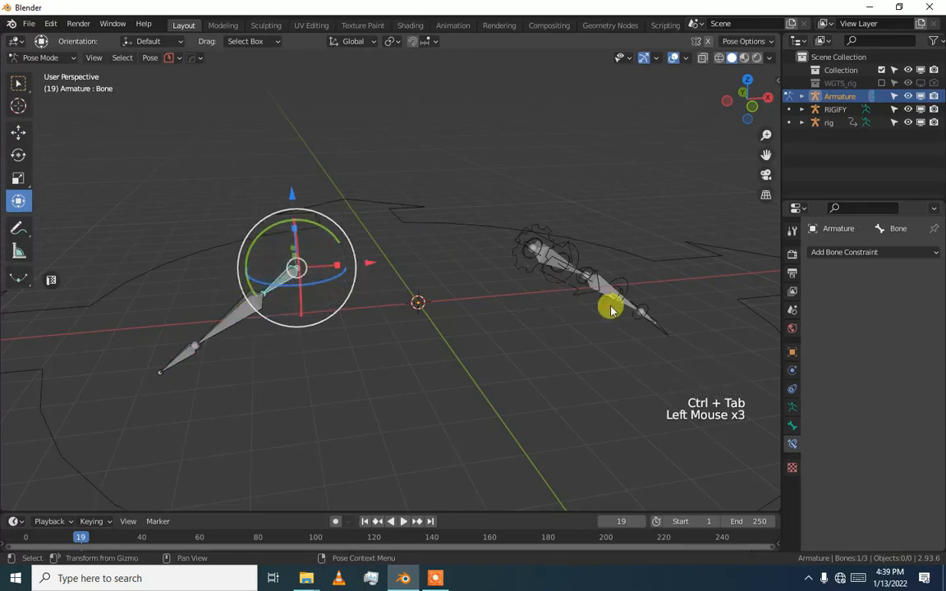
{"action": "left_click", "coordinate": [820, 252]}
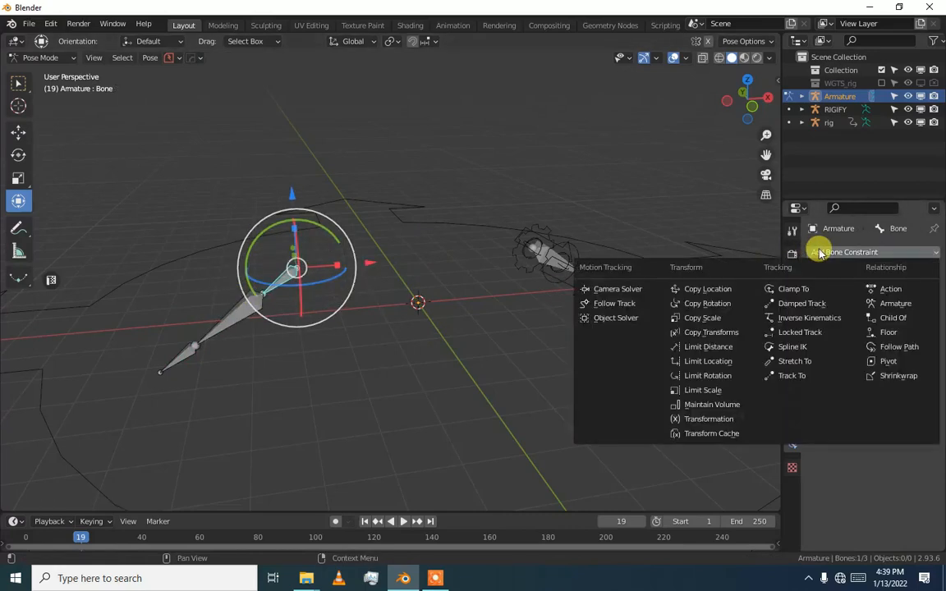
{"action": "left_click", "coordinate": [814, 325]}
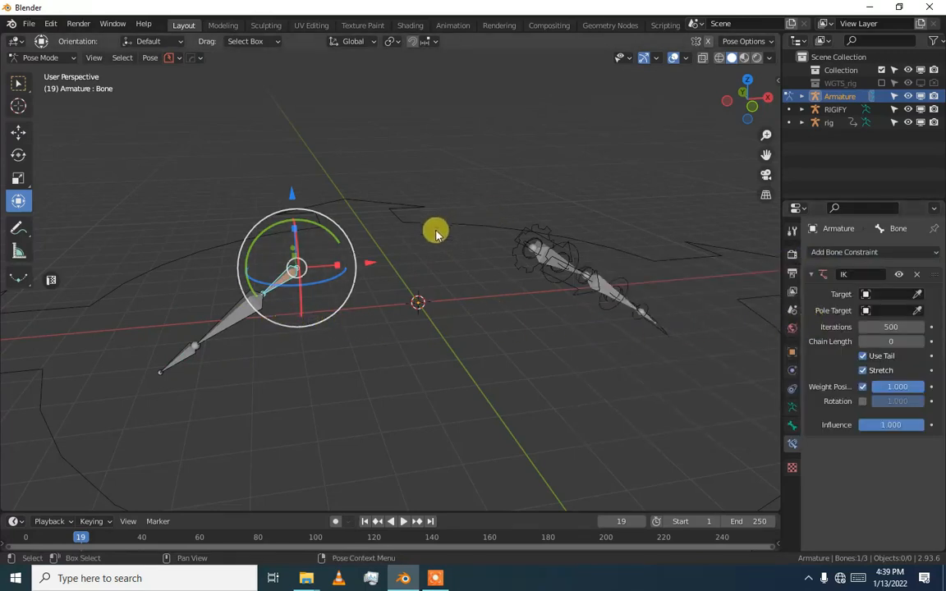
Examine Bone.001's bone properties in the plain armature, including its viewport custom shape and Rigify type.
{"action": "key", "text": "ctrl+Tab"}
{"action": "key", "text": "ctrl+Tab"}
{"action": "left_click", "coordinate": [260, 302]}
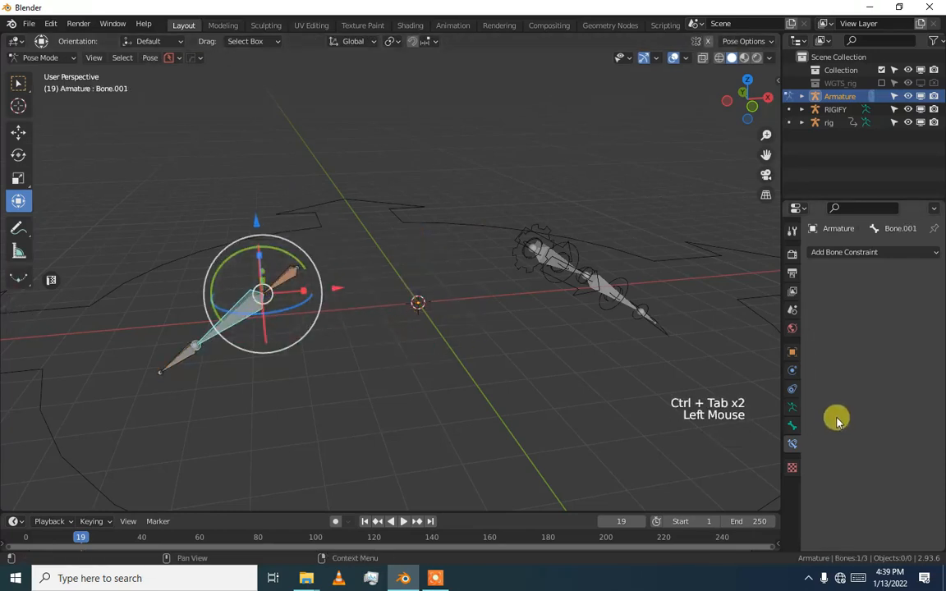
{"action": "left_click", "coordinate": [793, 419]}
{"action": "left_click", "coordinate": [793, 426]}
{"action": "scroll", "coordinate": [813, 484], "scroll_direction": "down", "scroll_amount": 2}
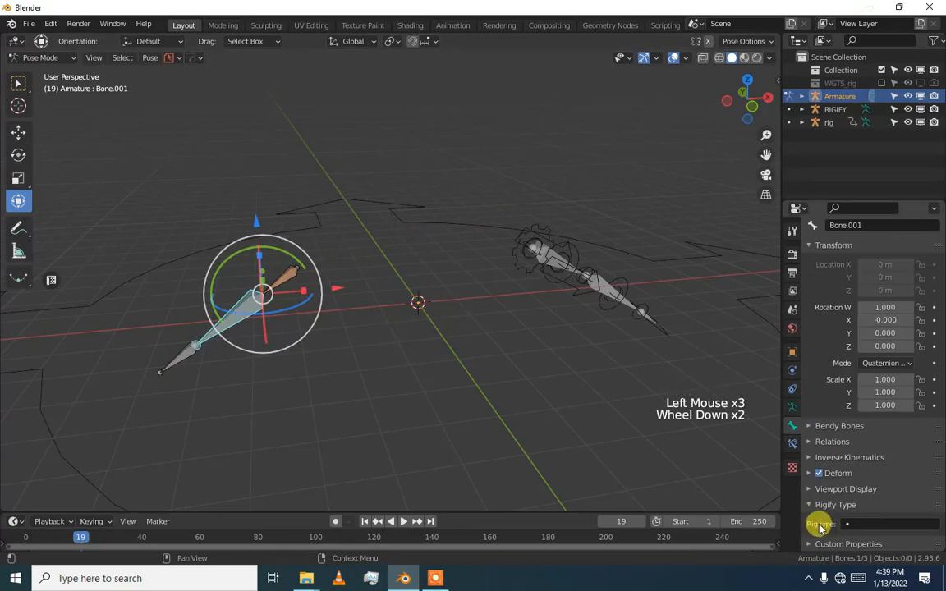
{"action": "left_click", "coordinate": [815, 493]}
{"action": "scroll", "coordinate": [872, 490], "scroll_direction": "down", "scroll_amount": 2}
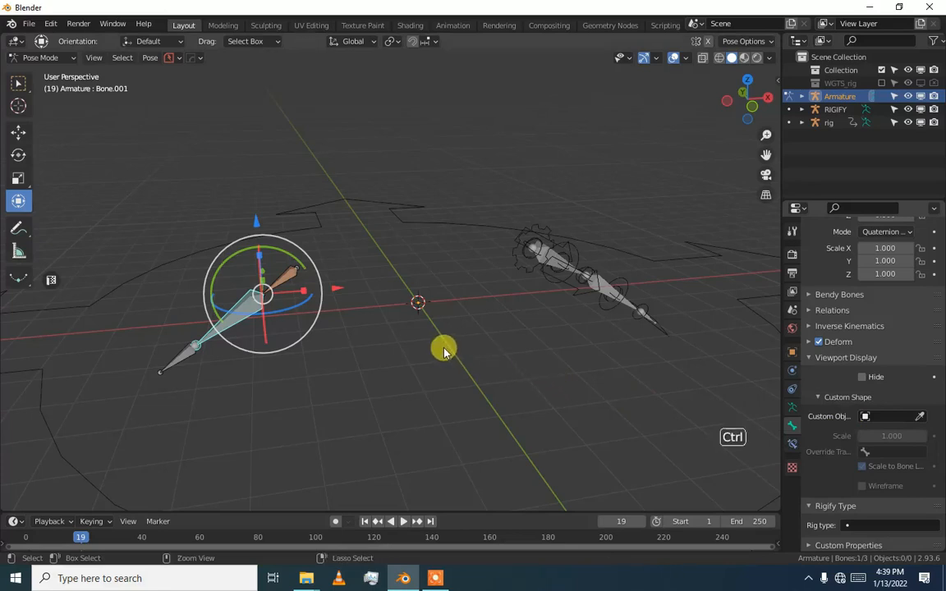
Leave the plain armature's Pose Mode and put the generated arm rig into Pose Mode.
{"action": "key", "text": "ctrl+Tab"}
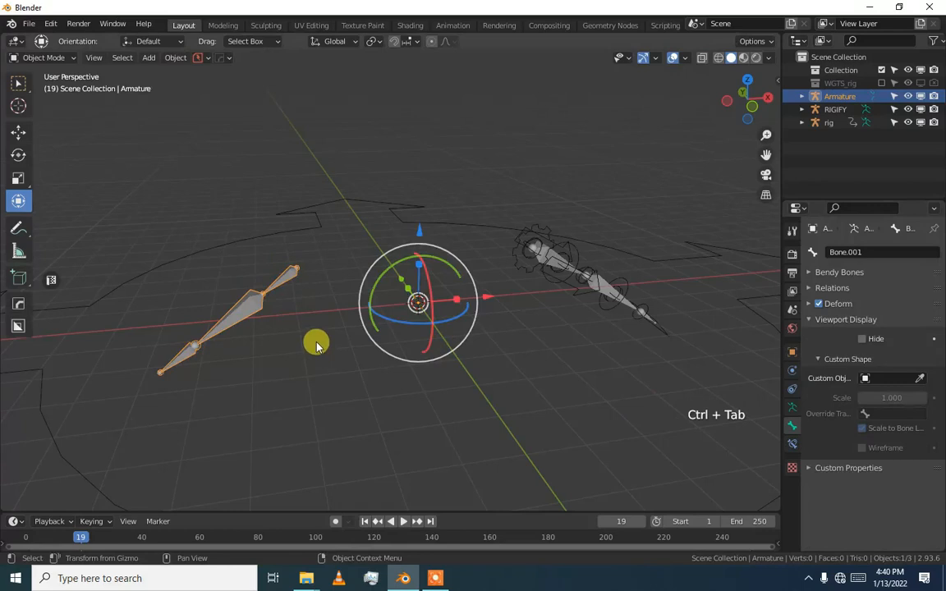
{"action": "middle_click_drag", "start_coordinate": [532, 292], "coordinate": [411, 306]}
{"action": "left_click", "coordinate": [448, 300]}
{"action": "key", "text": "ctrl+Tab"}
{"action": "left_click", "coordinate": [447, 297]}
Try transforming the generated rig's upper arm, undo the change and select the upper_arm_ik.L control.
{"action": "scroll", "coordinate": [448, 275], "scroll_direction": "up", "scroll_amount": 2}
{"action": "scroll", "coordinate": [448, 276], "scroll_direction": "up", "scroll_amount": 1}
{"action": "left_click_drag", "start_coordinate": [439, 269], "coordinate": [449, 284]}
{"action": "key", "text": "ctrl+z"}
{"action": "left_click", "coordinate": [491, 307]}
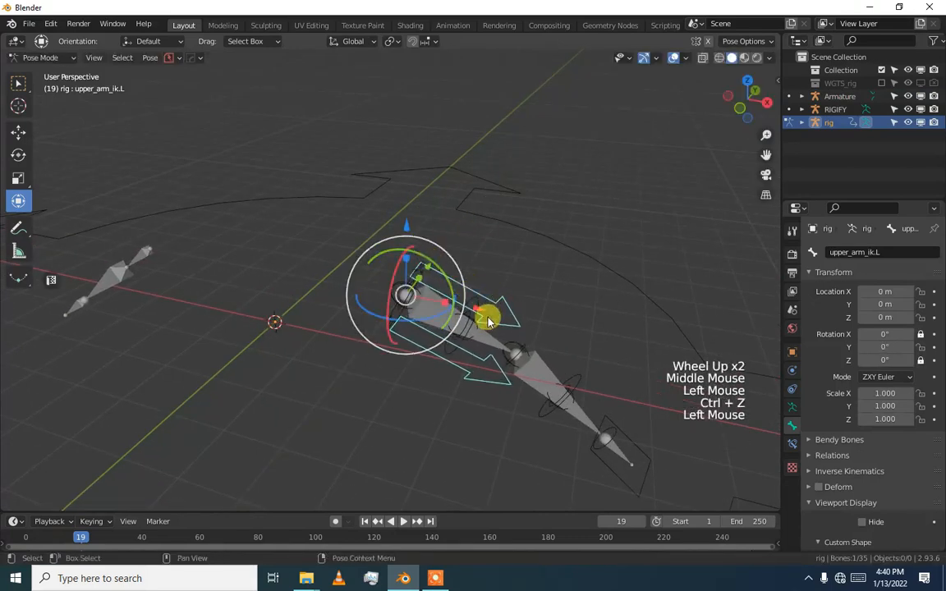
{"action": "left_click", "coordinate": [491, 321]}
Return the generated arm rig to Object Mode and delete the rig object.
{"action": "scroll", "coordinate": [491, 321], "scroll_direction": "down", "scroll_amount": 2}
{"action": "middle_click_drag", "start_coordinate": [490, 322], "coordinate": [412, 317]}
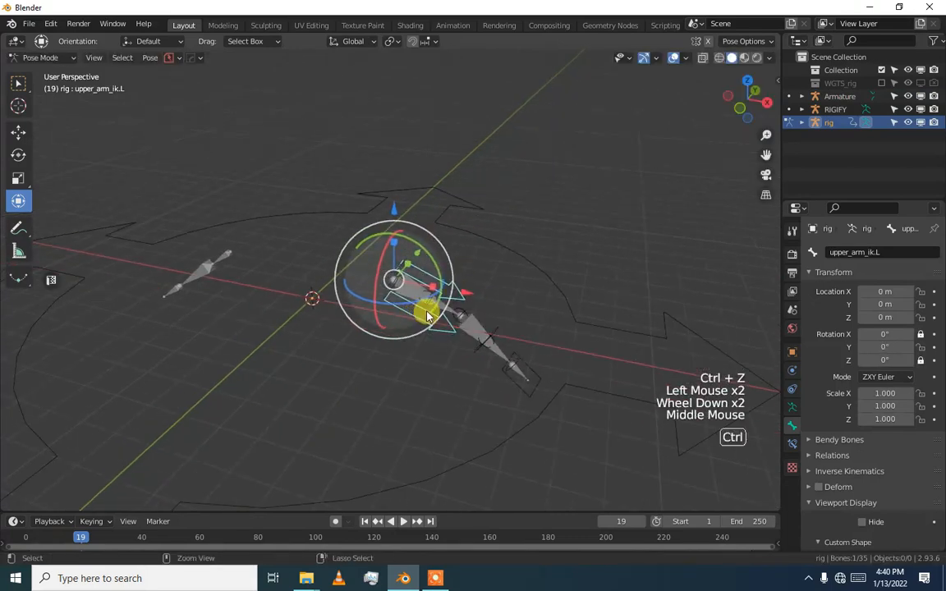
{"action": "key", "text": "ctrl+Tab"}
{"action": "key", "text": "ctrl+Tab"}
{"action": "left_click", "coordinate": [421, 308]}
{"action": "key", "text": "ctrl+Tab"}
{"action": "left_click", "coordinate": [414, 317]}
{"action": "key", "text": "Delete"}
{"action": "left_click", "coordinate": [443, 317]}
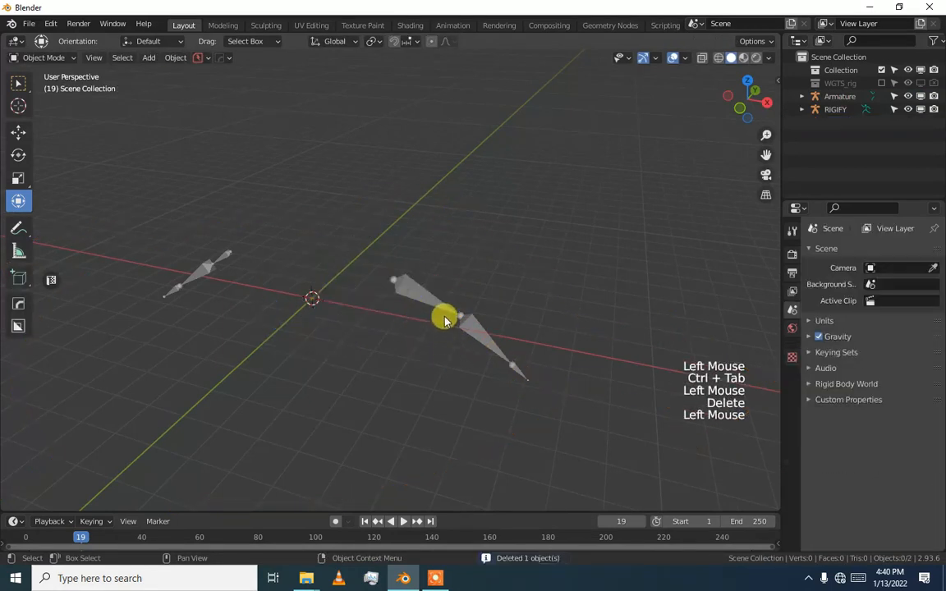
Try to delete all linked bones of the RIGIFY armature in Pose Mode.
{"action": "left_click", "coordinate": [444, 306]}
{"action": "key", "text": "ctrl+Tab"}
{"action": "left_click", "coordinate": [444, 300]}
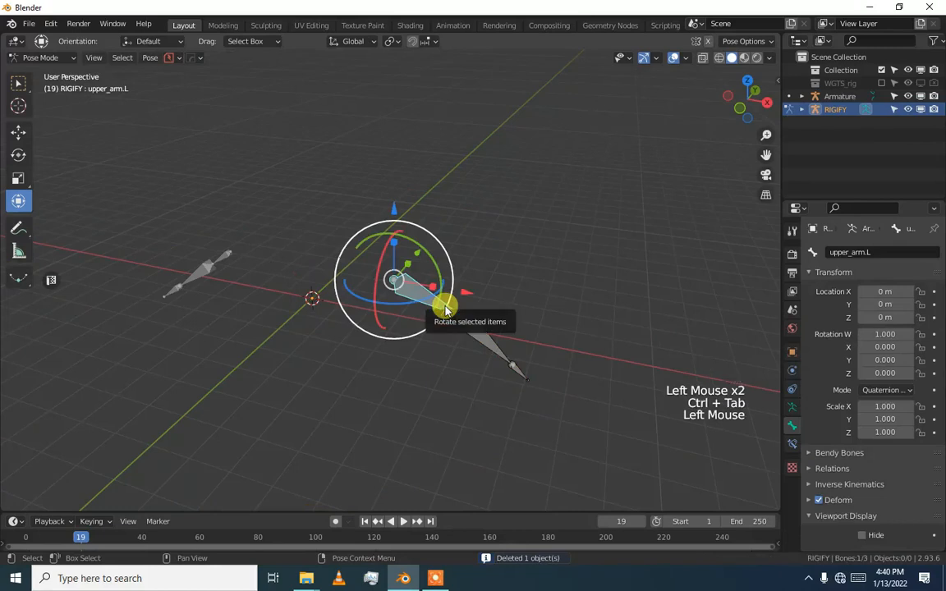
{"action": "key", "text": "l"}
{"action": "key", "text": "Delete"}
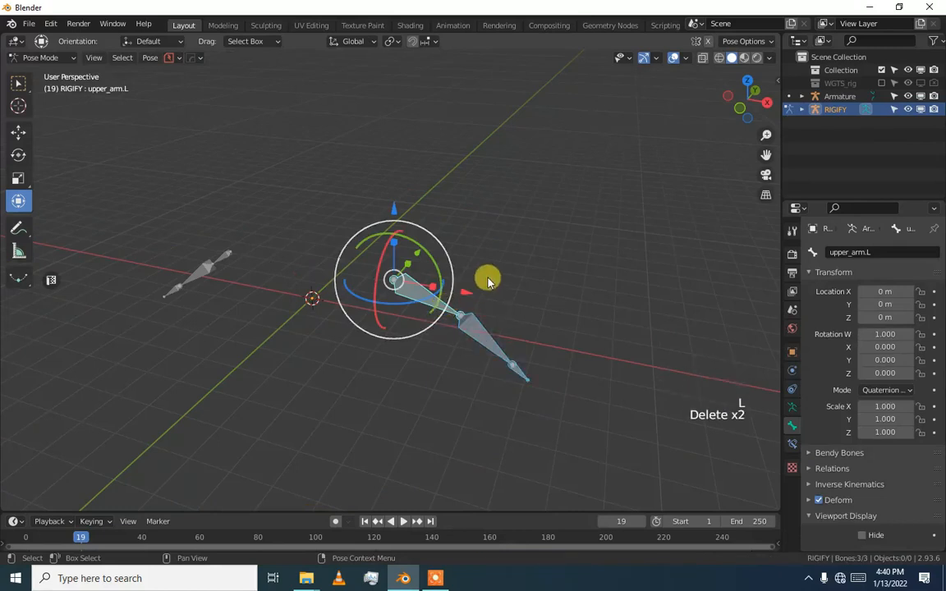
{"action": "left_click", "coordinate": [485, 280]}
Delete all bones of the RIGIFY armature in Edit Mode.
{"action": "key", "text": "Tab"}
{"action": "left_click", "coordinate": [453, 308]}
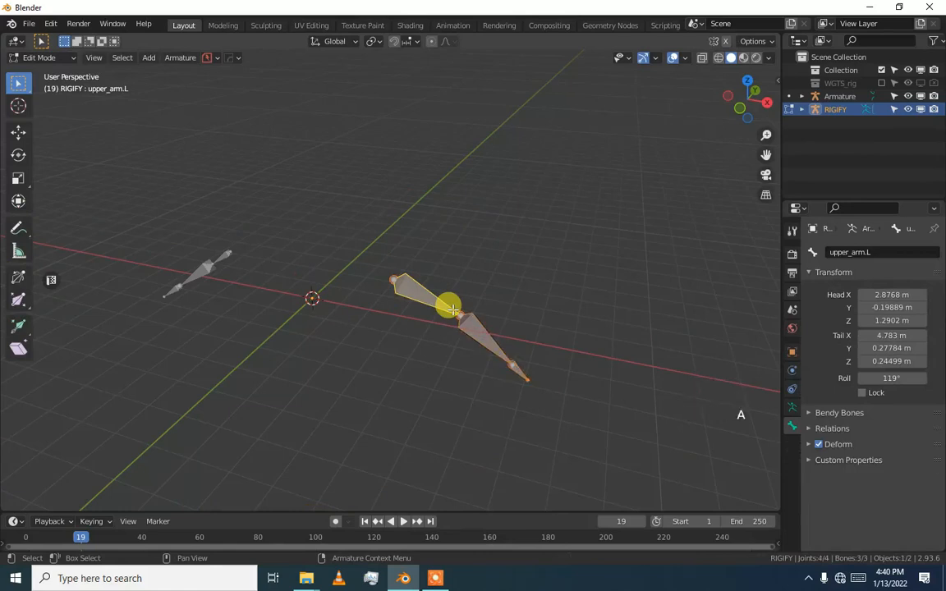
{"action": "key", "text": "Delete"}
{"action": "left_click", "coordinate": [452, 311]}
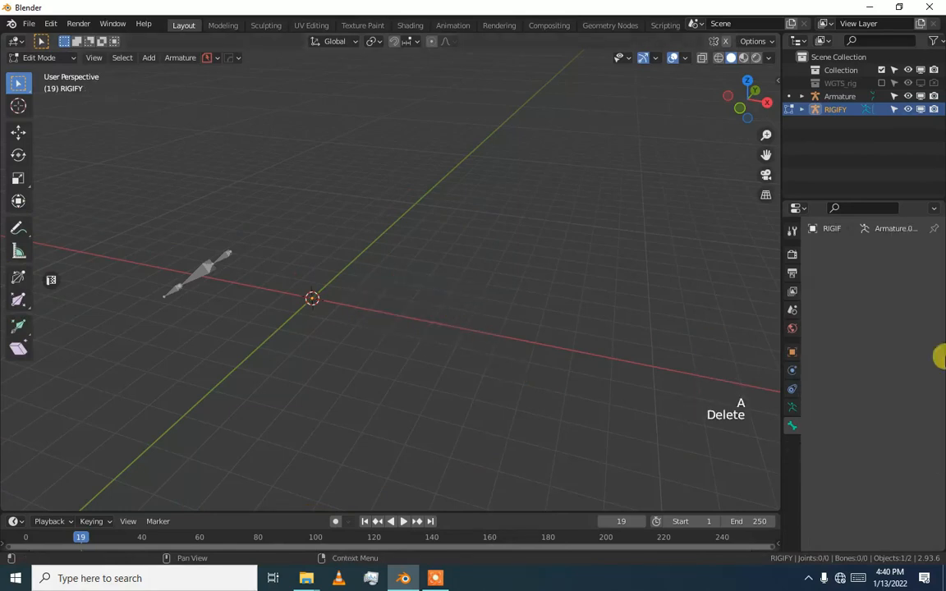
Filter the RIGIFY armature's list of Rigify samples by SPINE.
{"action": "left_click", "coordinate": [794, 405]}
{"action": "scroll", "coordinate": [861, 454], "scroll_direction": "down", "scroll_amount": 2}
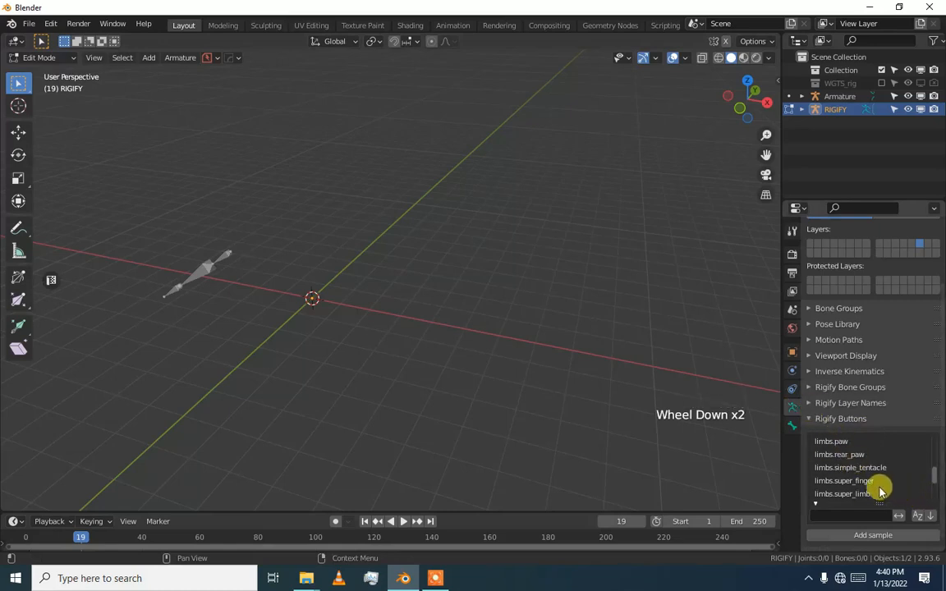
{"action": "scroll", "coordinate": [881, 486], "scroll_direction": "up", "scroll_amount": 3}
{"action": "scroll", "coordinate": [870, 467], "scroll_direction": "up", "scroll_amount": 3}
{"action": "left_click", "coordinate": [855, 514]}
{"action": "type", "text": "SPINE"}
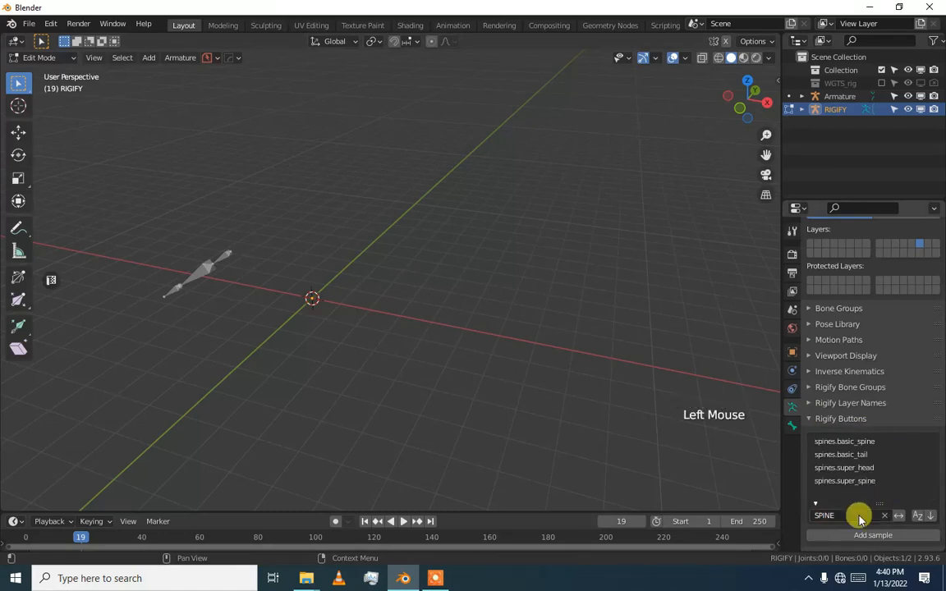
Add a three-bone arm sample to the RIGIFY armature and scale its bones up.
{"action": "left_click", "coordinate": [859, 533]}
{"action": "scroll", "coordinate": [387, 341], "scroll_direction": "up", "scroll_amount": 3}
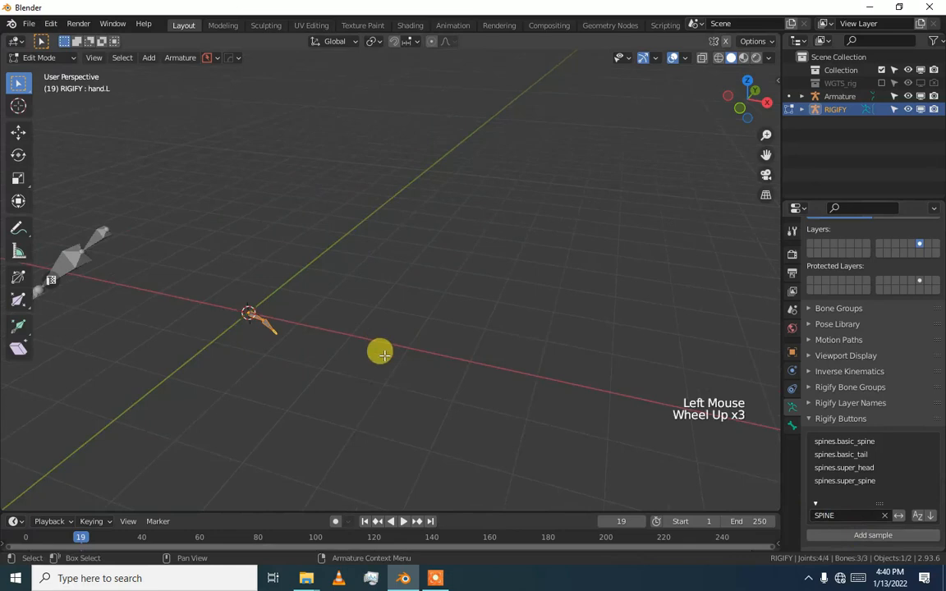
{"action": "key", "text": "s"}
{"action": "left_click", "coordinate": [274, 260]}
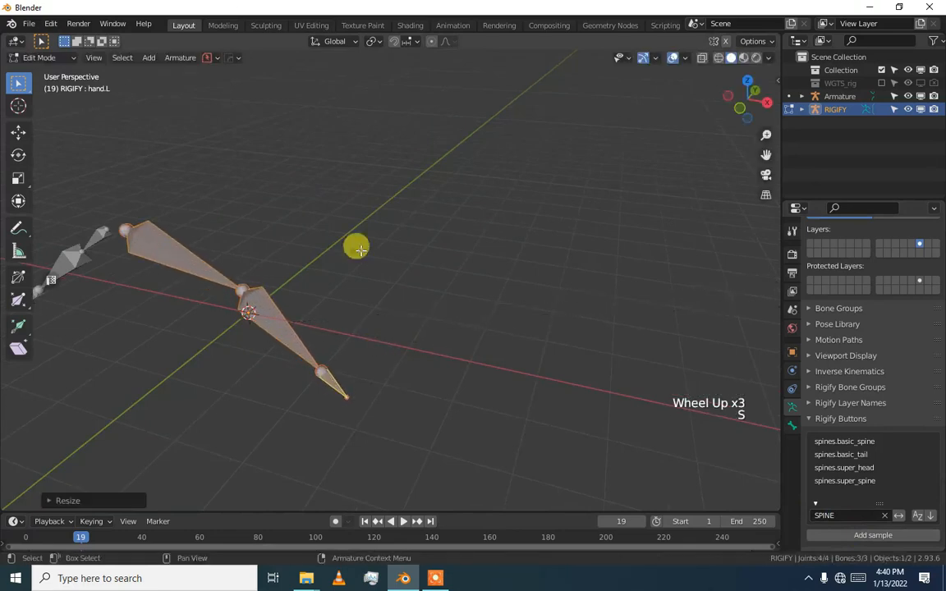
Switch the RIGIFY armature to Object Mode and apply its transforms.
{"action": "key", "text": "ctrl+Tab"}
{"action": "left_click", "coordinate": [243, 333]}
{"action": "key", "text": "ctrl+Tab"}
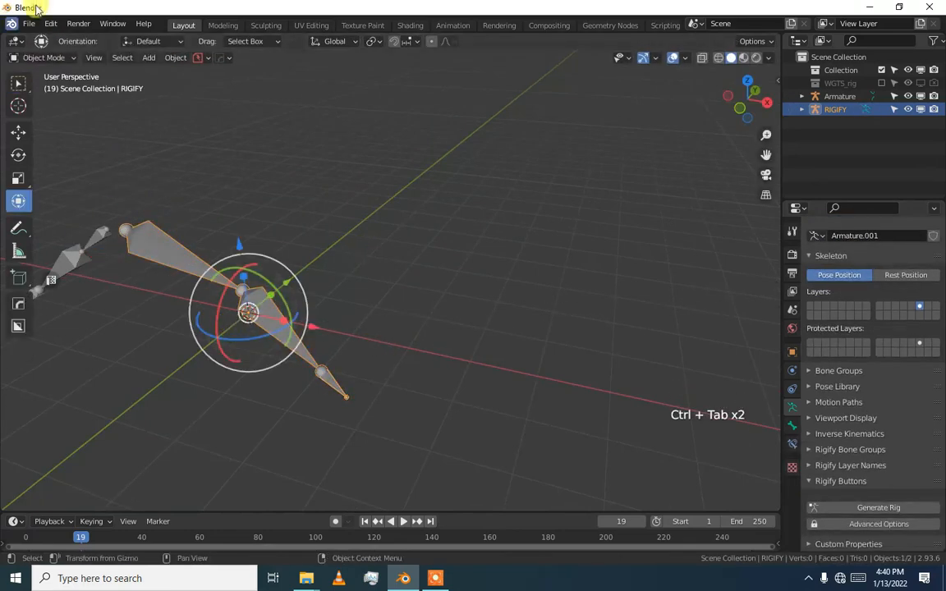
{"action": "left_click", "coordinate": [176, 57]}
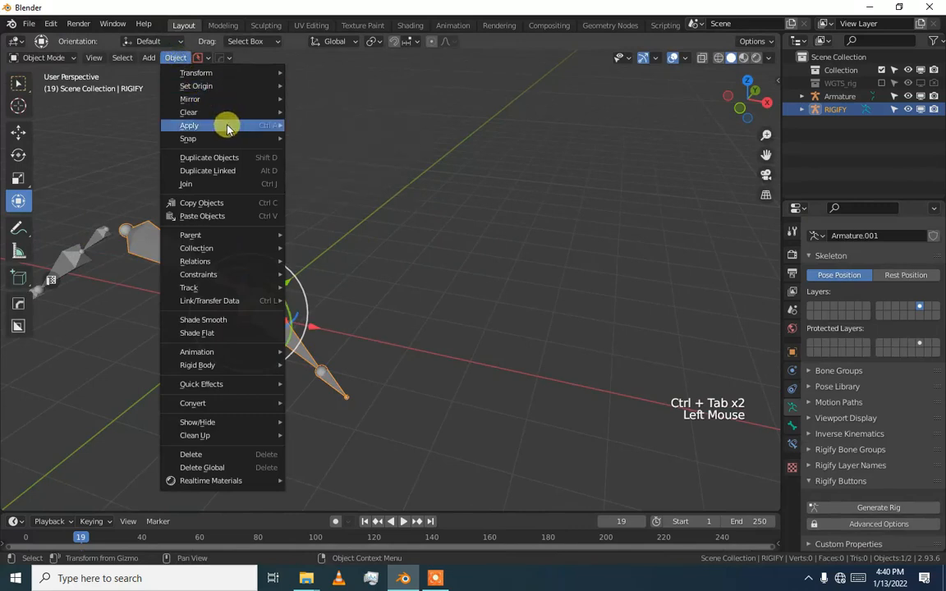
{"action": "mouse_move", "coordinate": [228, 125]}
{"action": "left_click", "coordinate": [312, 163]}
Generate a rig from the RIGIFY arm bones and put the resulting rig into Pose Mode.
{"action": "key", "text": "ctrl+Tab"}
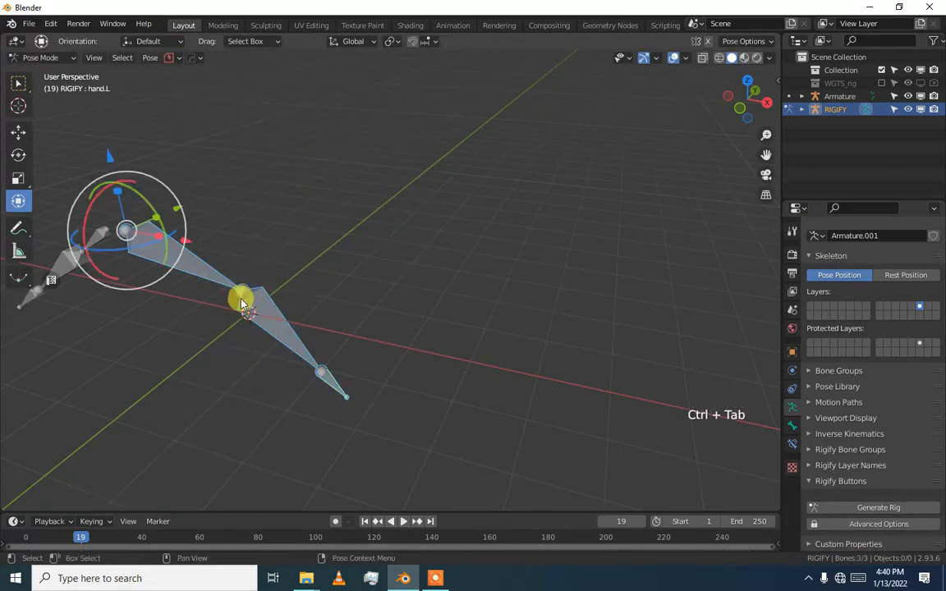
{"action": "left_click", "coordinate": [245, 300]}
{"action": "left_click", "coordinate": [247, 303]}
{"action": "scroll", "coordinate": [862, 507], "scroll_direction": "down", "scroll_amount": 2}
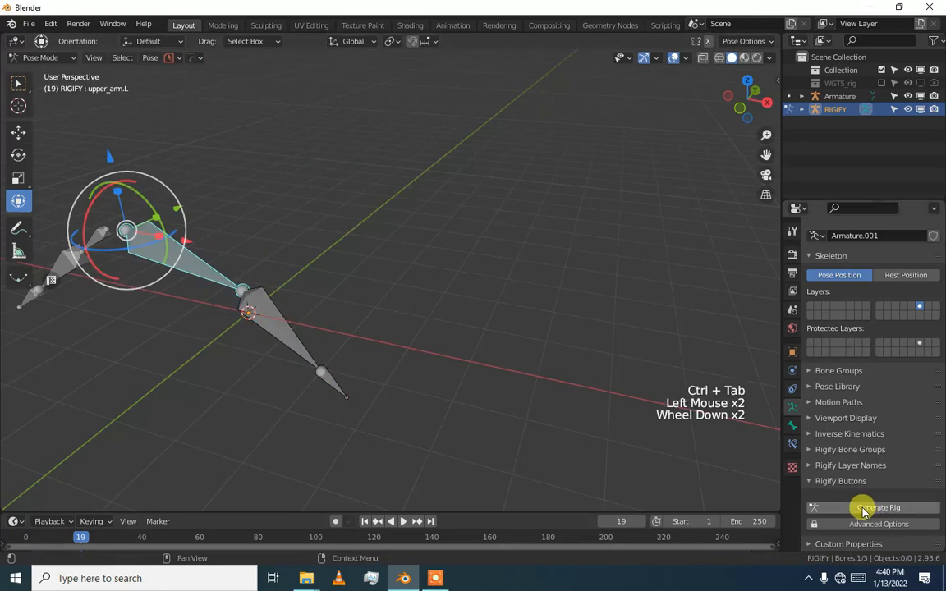
{"action": "left_click", "coordinate": [836, 494]}
{"action": "middle_click_drag", "start_coordinate": [294, 281], "coordinate": [433, 264], "text": "alt"}
{"action": "key", "text": "ctrl+Tab"}
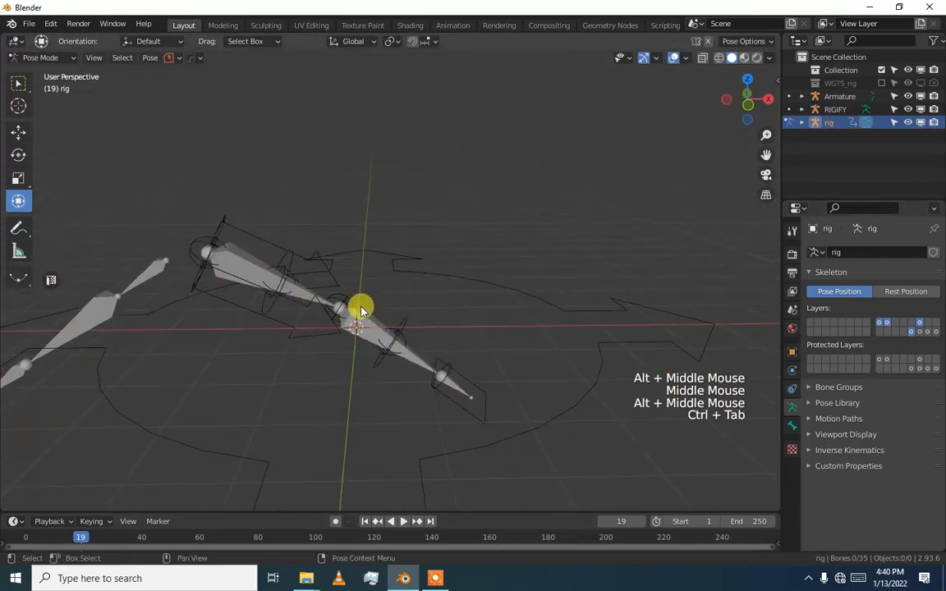
Delete the newly generated arm rig in Object Mode and select the RIGIFY armature.
{"action": "key", "text": "Tab"}
{"action": "key", "text": "ctrl+Tab"}
{"action": "left_click", "coordinate": [279, 309]}
{"action": "left_click", "coordinate": [279, 284]}
{"action": "key", "text": "Delete"}
{"action": "left_click", "coordinate": [279, 283]}
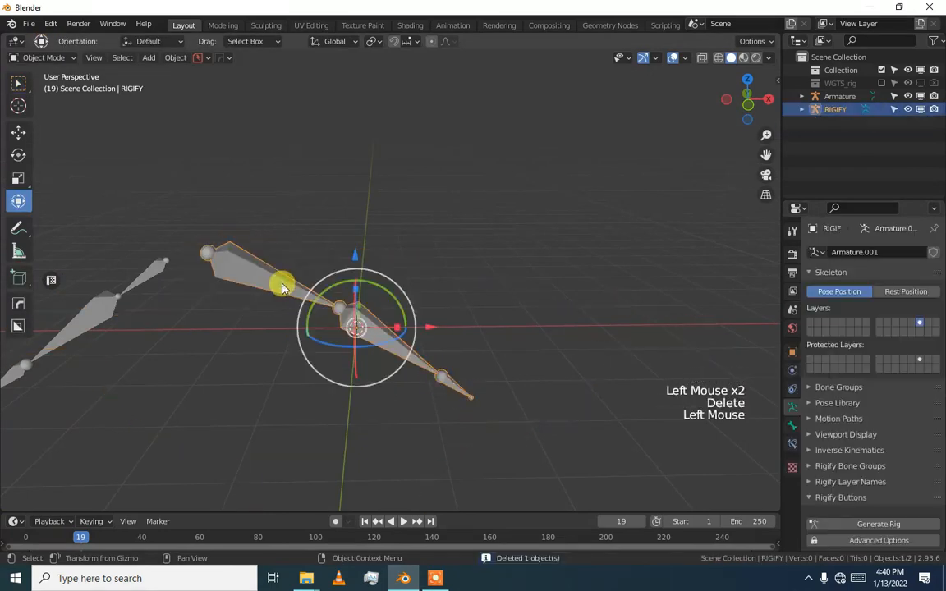
Remove all of the re-added arm bones from the RIGIFY armature in Edit Mode.
{"action": "key", "text": "Delete"}
{"action": "key", "text": "ctrl+z"}
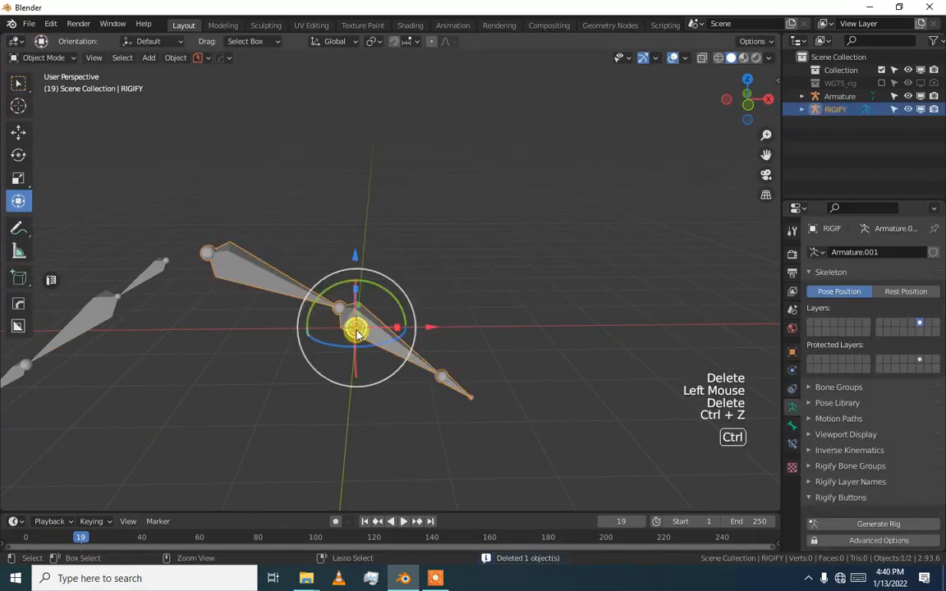
{"action": "key", "text": "Tab"}
{"action": "key", "text": "a"}
{"action": "key", "text": "Delete"}
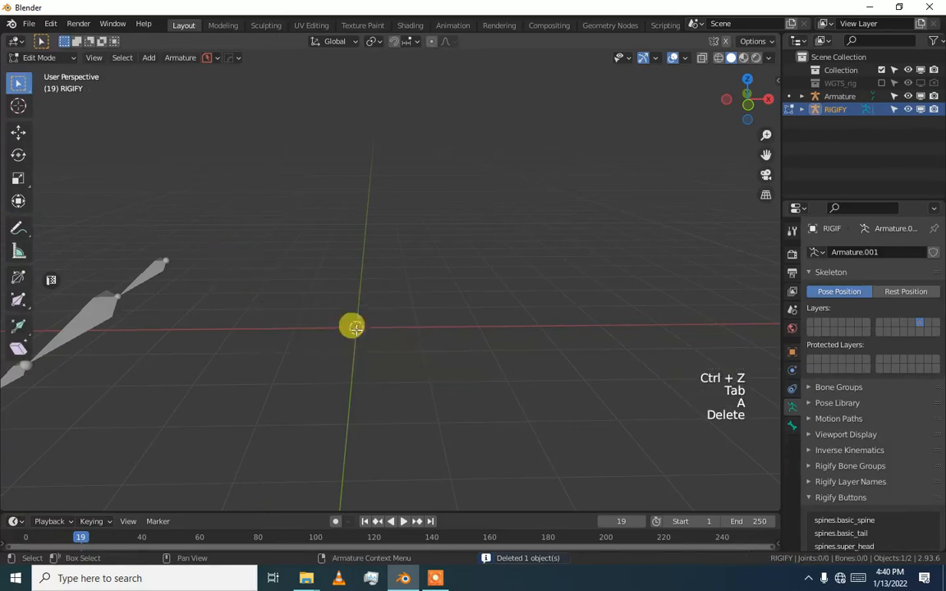
Add the spines.super_spine sample to the RIGIFY armature and scale its bones up.
{"action": "scroll", "coordinate": [877, 510], "scroll_direction": "down", "scroll_amount": 4}
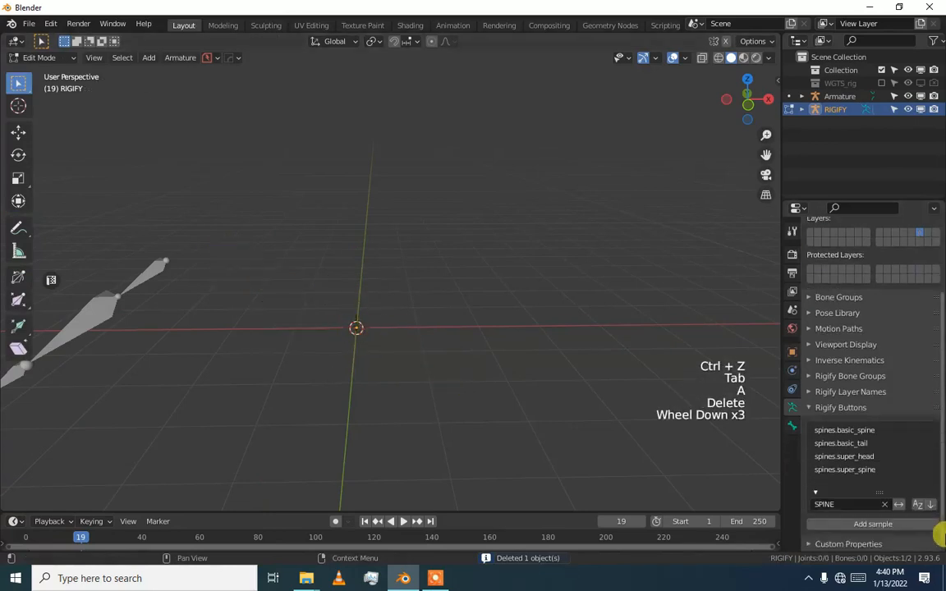
{"action": "left_click", "coordinate": [860, 470]}
{"action": "left_click", "coordinate": [871, 524]}
{"action": "scroll", "coordinate": [403, 249], "scroll_direction": "up", "scroll_amount": 2}
{"action": "middle_click_drag", "start_coordinate": [403, 249], "coordinate": [437, 267], "text": "alt"}
{"action": "key", "text": "a"}
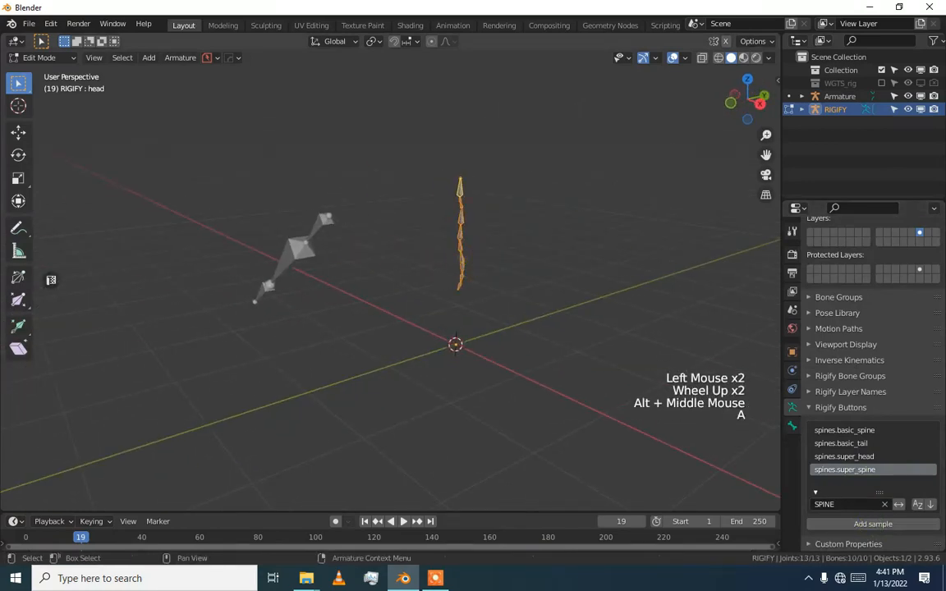
{"action": "key", "text": "s"}
{"action": "left_click", "coordinate": [631, 196]}
Leave Edit Mode and generate a rig from the RIGIFY spine armature.
{"action": "scroll", "coordinate": [493, 283], "scroll_direction": "down", "scroll_amount": 2}
{"action": "middle_click_drag", "start_coordinate": [422, 330], "coordinate": [598, 321], "text": "alt"}
{"action": "key", "text": "ctrl+Tab"}
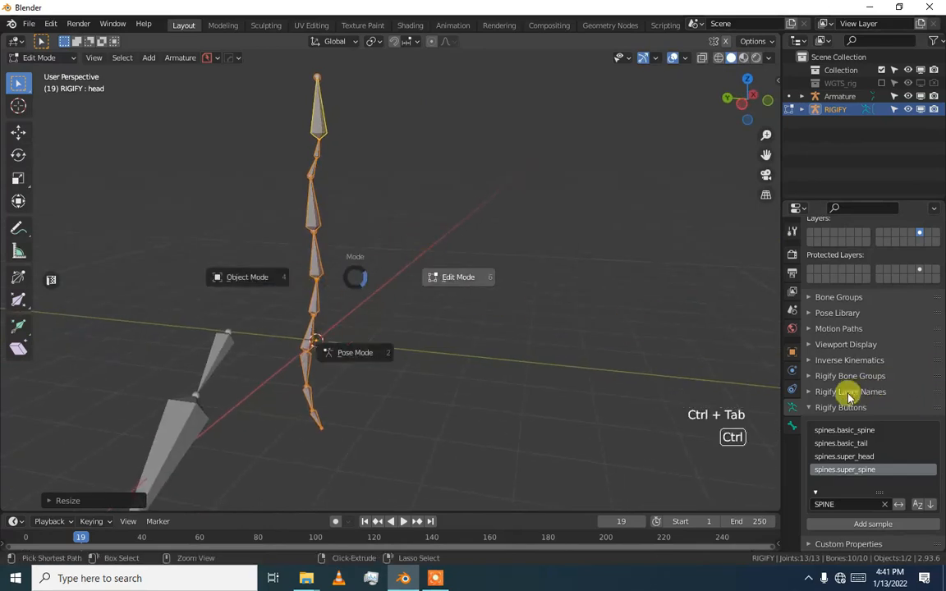
{"action": "left_click", "coordinate": [386, 340]}
{"action": "left_click", "coordinate": [860, 509]}
Select the generated spine rig and put it into Pose Mode.
{"action": "middle_click_drag", "start_coordinate": [418, 302], "coordinate": [303, 270], "text": "alt"}
{"action": "scroll", "coordinate": [349, 262], "scroll_direction": "up", "scroll_amount": 2}
{"action": "scroll", "coordinate": [350, 261], "scroll_direction": "up", "scroll_amount": 1}
{"action": "middle_click_drag", "start_coordinate": [367, 248], "coordinate": [337, 274], "text": "alt"}
{"action": "middle_click_drag", "start_coordinate": [444, 277], "coordinate": [361, 236]}
{"action": "middle_click_drag", "start_coordinate": [362, 236], "coordinate": [400, 309]}
{"action": "left_click", "coordinate": [362, 207]}
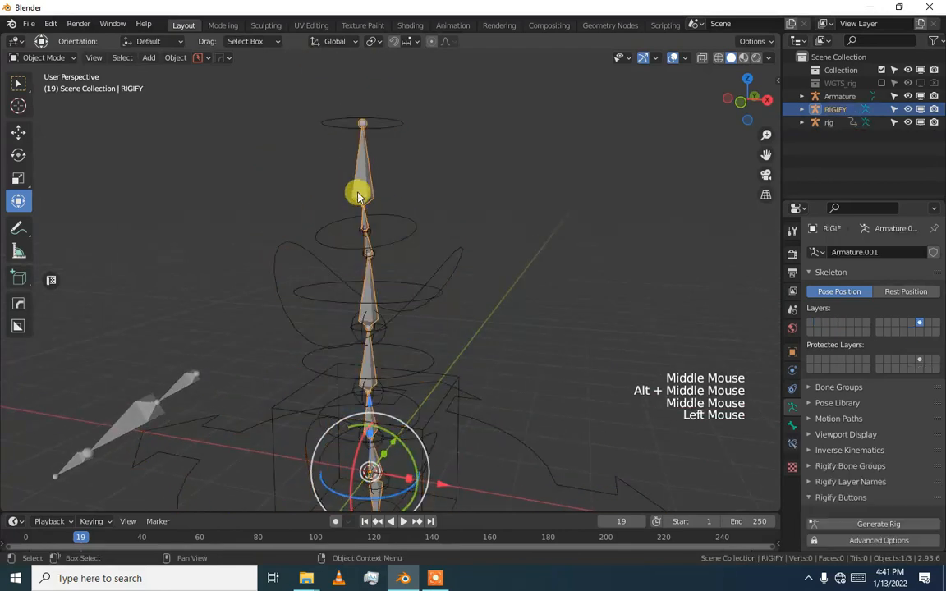
{"action": "left_click", "coordinate": [428, 271]}
{"action": "key", "text": "ctrl+Tab"}
{"action": "left_click", "coordinate": [432, 274]}
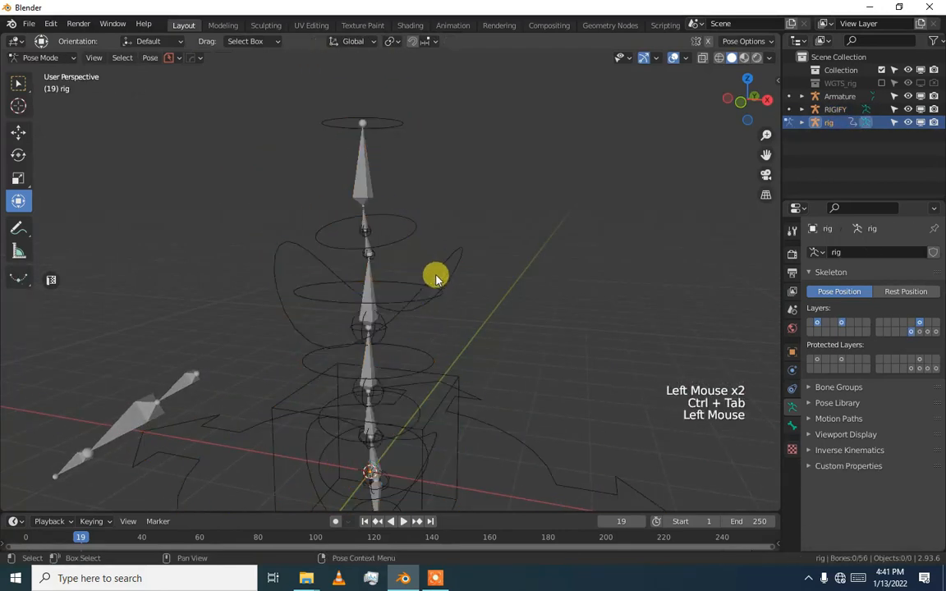
Examine the bone constraints of the spine rig's chest and tweak_neck controls and leave Pose Mode.
{"action": "left_click", "coordinate": [794, 443]}
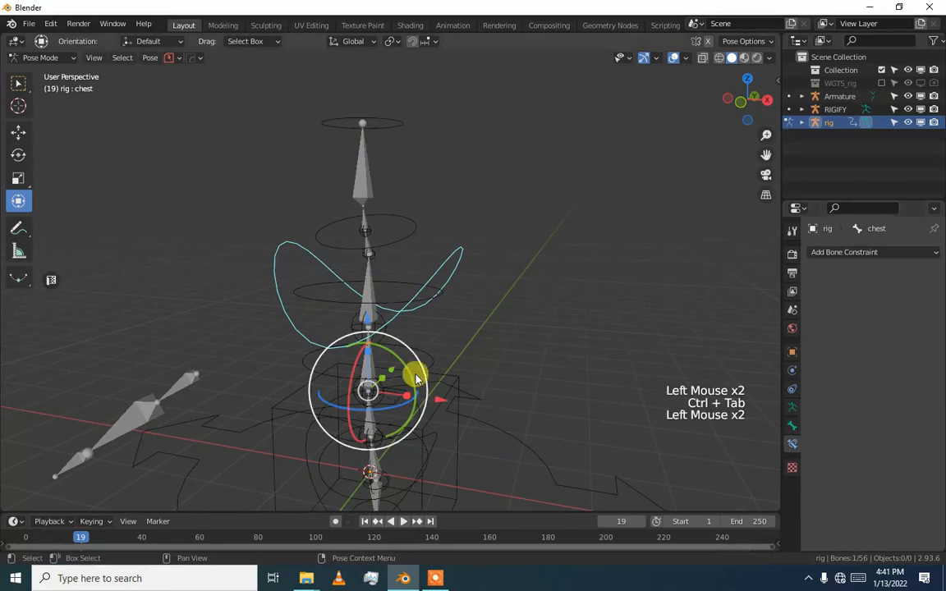
{"action": "left_click", "coordinate": [372, 305]}
{"action": "left_click", "coordinate": [380, 276]}
{"action": "left_click", "coordinate": [374, 238]}
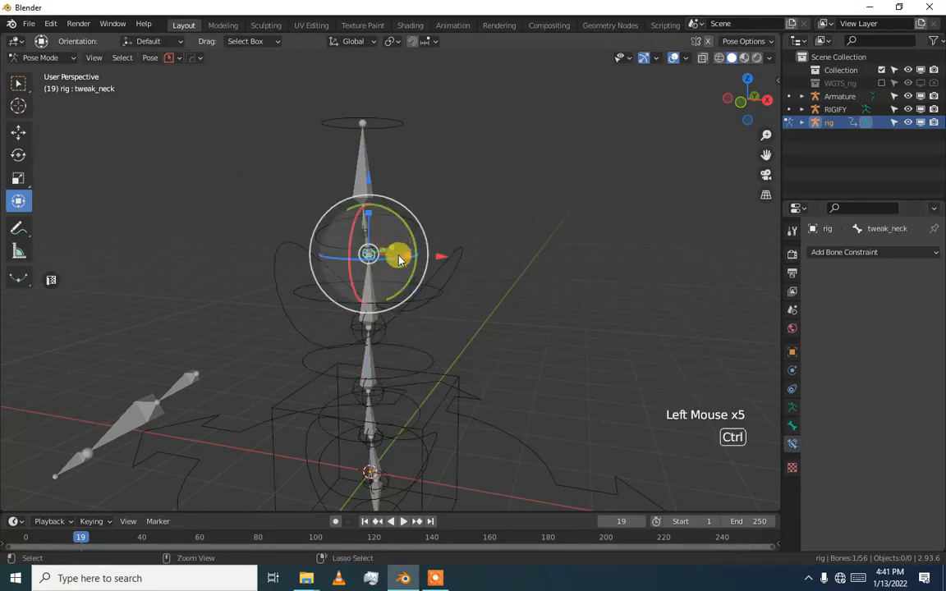
{"action": "key", "text": "ctrl+Tab"}
{"action": "left_click", "coordinate": [393, 246]}
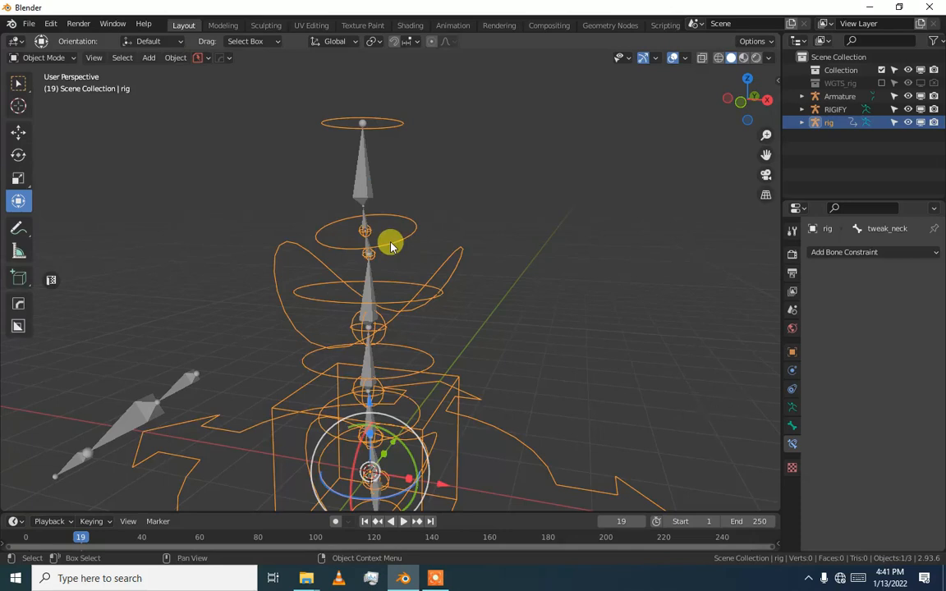
Reselect the generated spine rig and display its deform and mechanism bone layers together.
{"action": "left_click", "coordinate": [371, 202]}
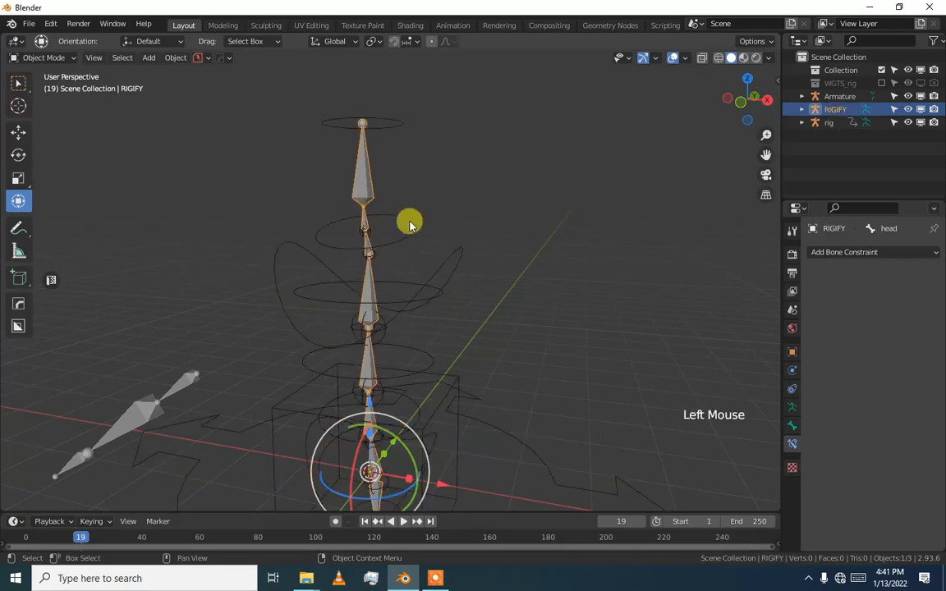
{"action": "left_click", "coordinate": [433, 248]}
{"action": "left_click", "coordinate": [437, 258]}
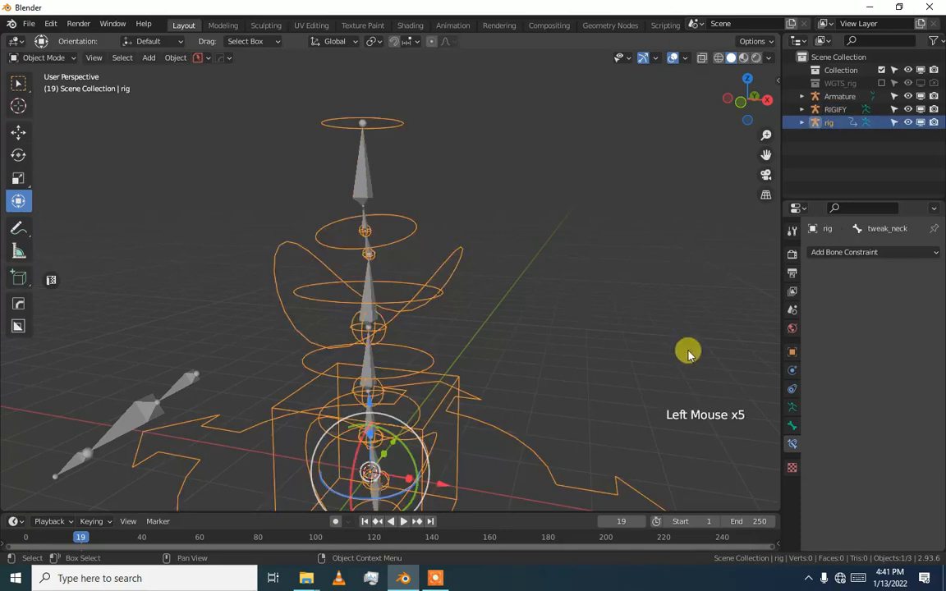
{"action": "left_click", "coordinate": [792, 407]}
{"action": "left_click", "coordinate": [926, 331], "text": "alt"}
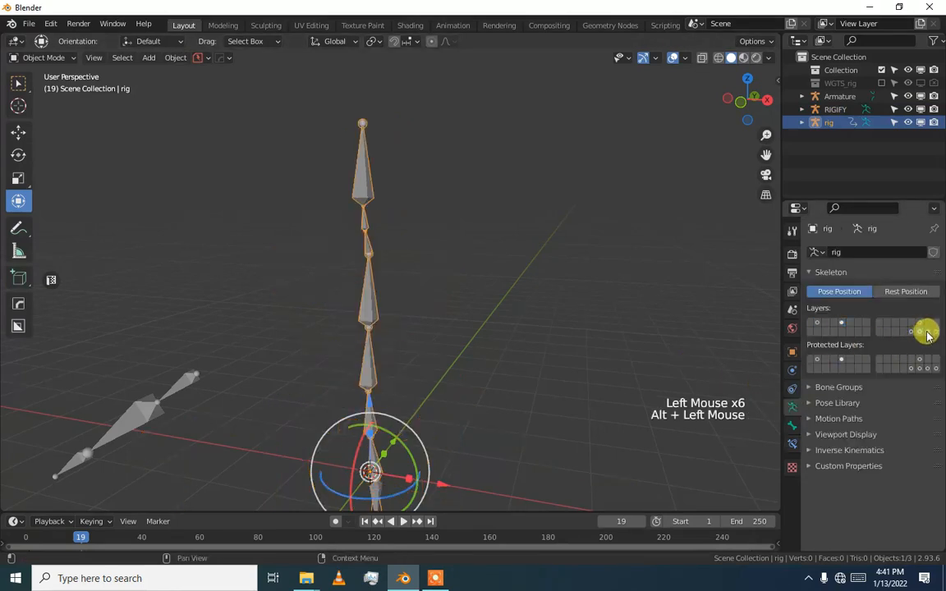
{"action": "left_click", "coordinate": [927, 332], "text": "shift"}
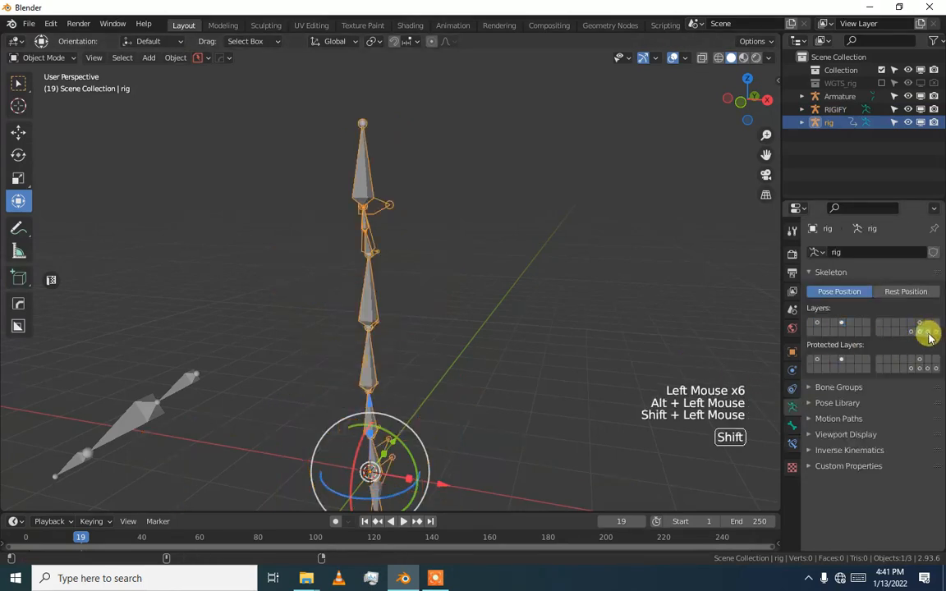
Put the rig into Pose Mode, select the MCH-ROT-head bone and display its bone constraints.
{"action": "middle_click_drag", "start_coordinate": [484, 195], "coordinate": [420, 204], "text": "alt"}
{"action": "key", "text": "ctrl+Tab"}
{"action": "left_click", "coordinate": [496, 208]}
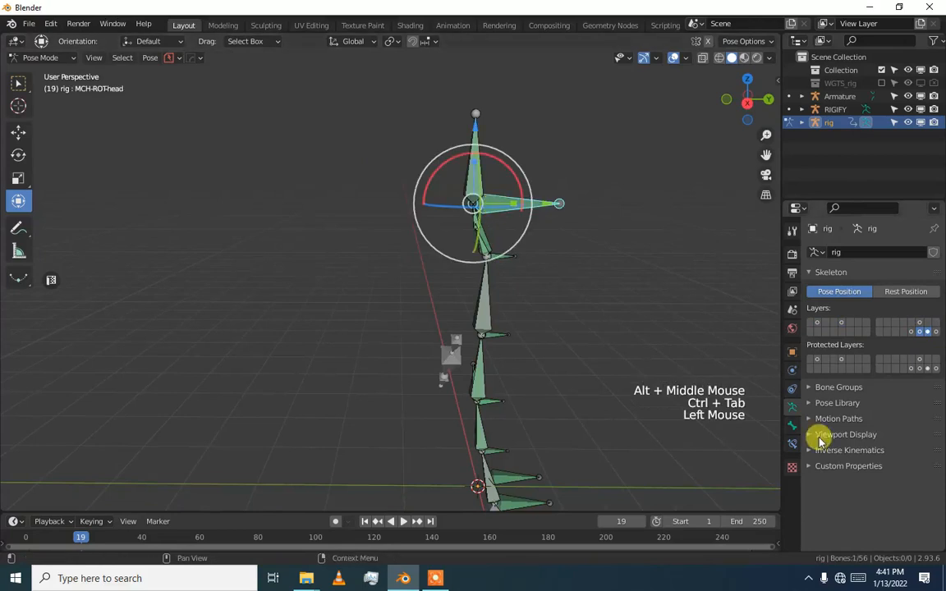
{"action": "left_click", "coordinate": [793, 444]}
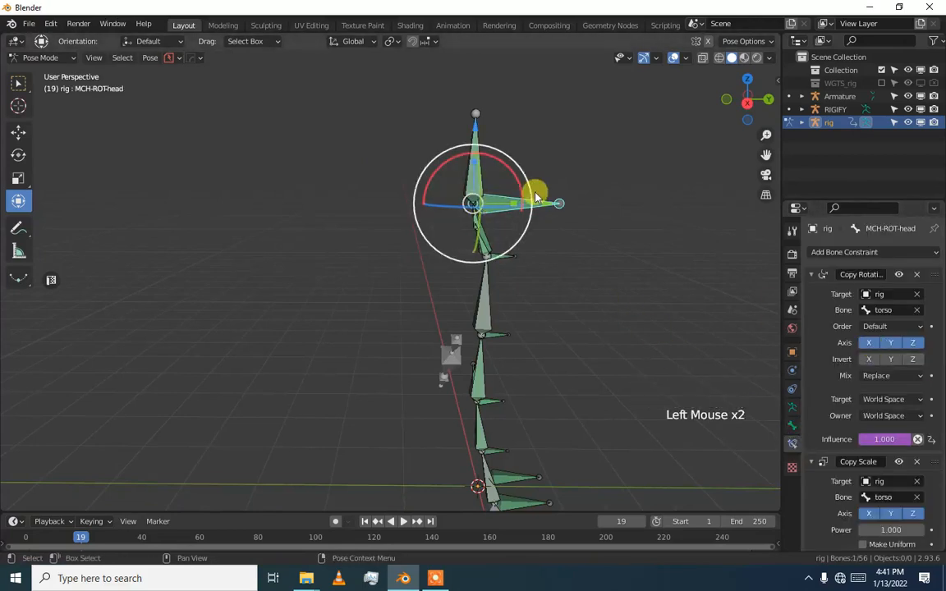
{"action": "middle_click_drag", "start_coordinate": [534, 195], "coordinate": [425, 247]}
{"action": "key", "text": "ctrl+Tab"}
{"action": "key", "text": "ctrl+Tab"}
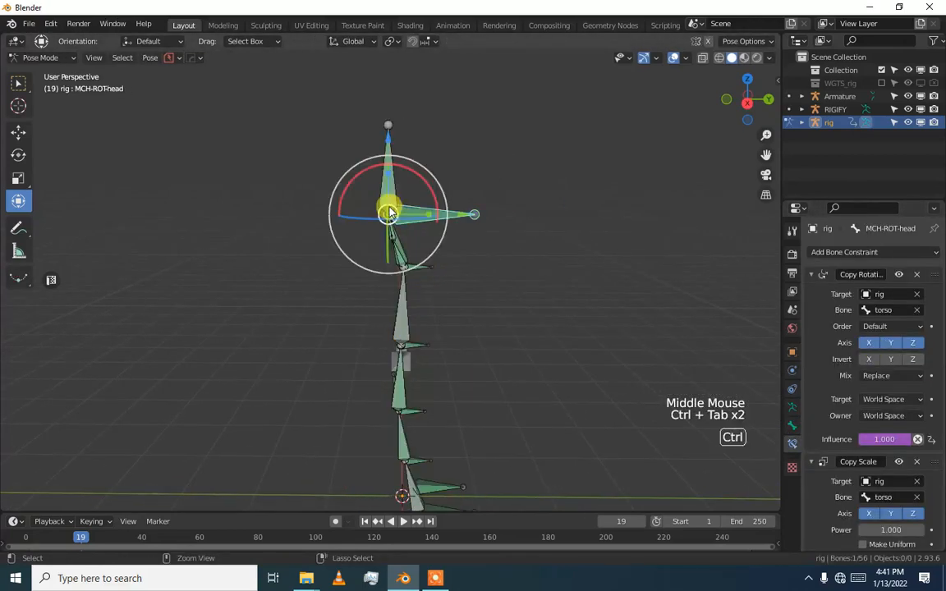
{"action": "key", "text": "ctrl+Tab"}
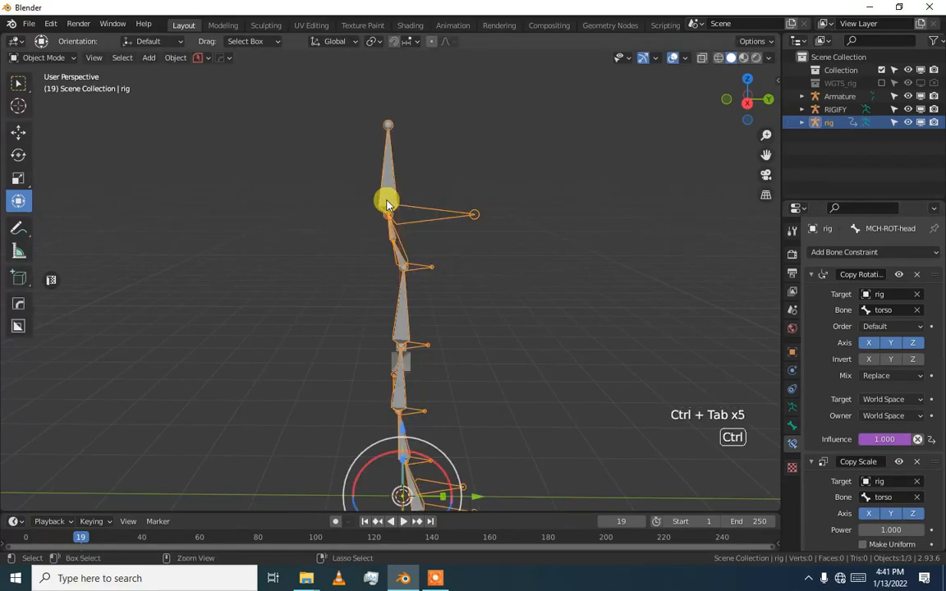
{"action": "key", "text": "ctrl+Tab"}
Examine the bones on each of the rig's populated armature layers, one layer at a time.
{"action": "left_click", "coordinate": [793, 408]}
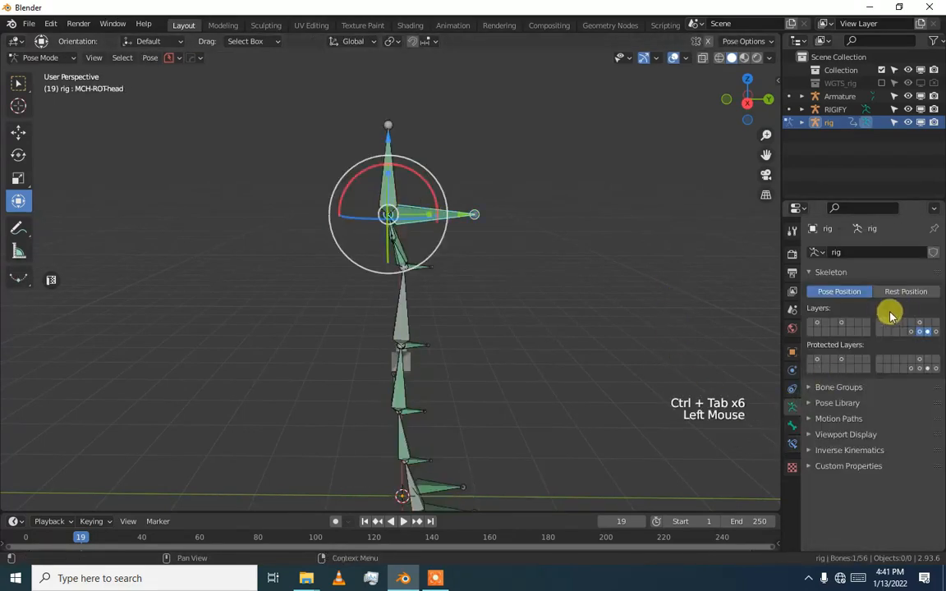
{"action": "left_click", "coordinate": [912, 332]}
{"action": "left_click", "coordinate": [919, 332]}
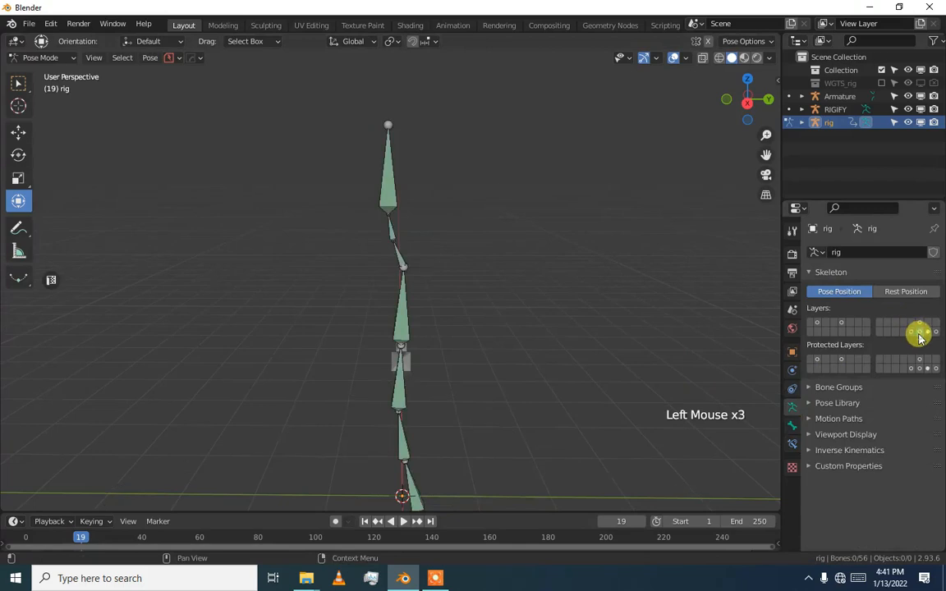
{"action": "left_click", "coordinate": [928, 333]}
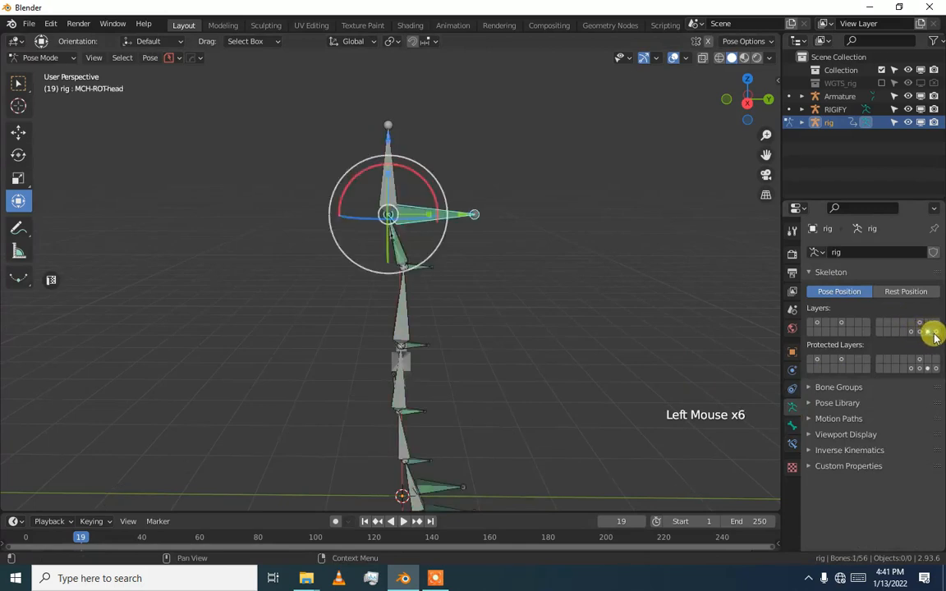
{"action": "left_click", "coordinate": [935, 332]}
{"action": "left_click", "coordinate": [929, 333]}
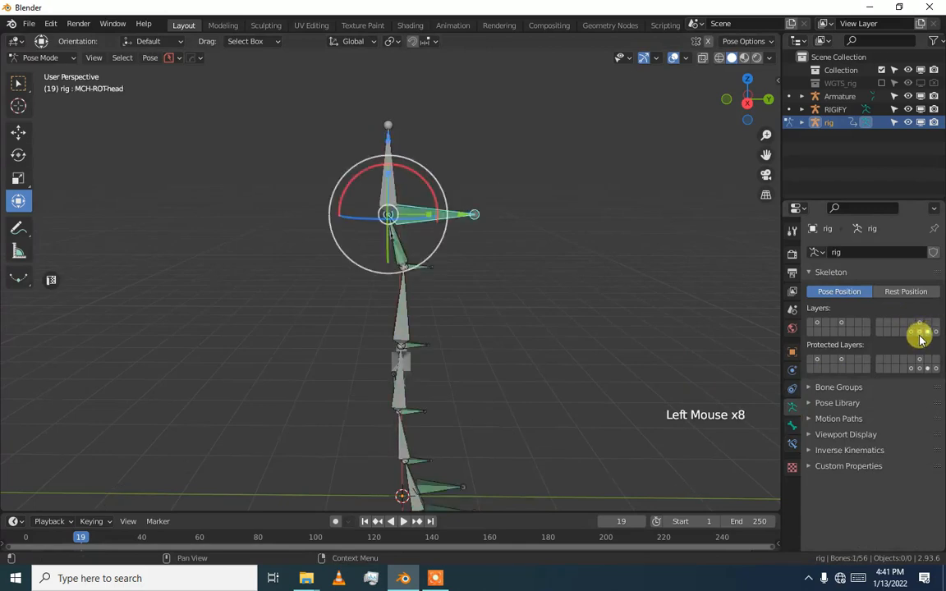
{"action": "left_click", "coordinate": [916, 332]}
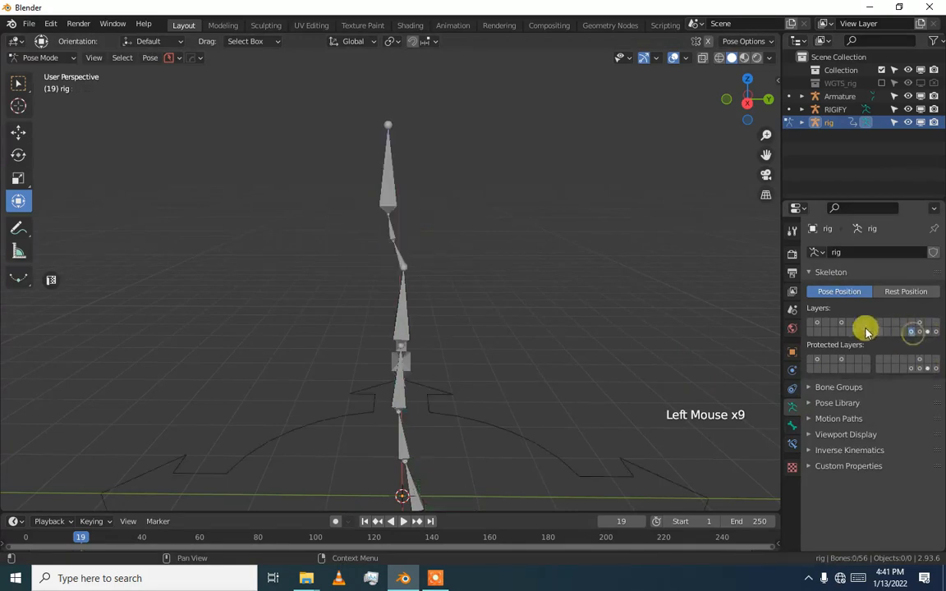
{"action": "left_click", "coordinate": [818, 324]}
{"action": "left_click", "coordinate": [842, 325]}
{"action": "left_click", "coordinate": [920, 327]}
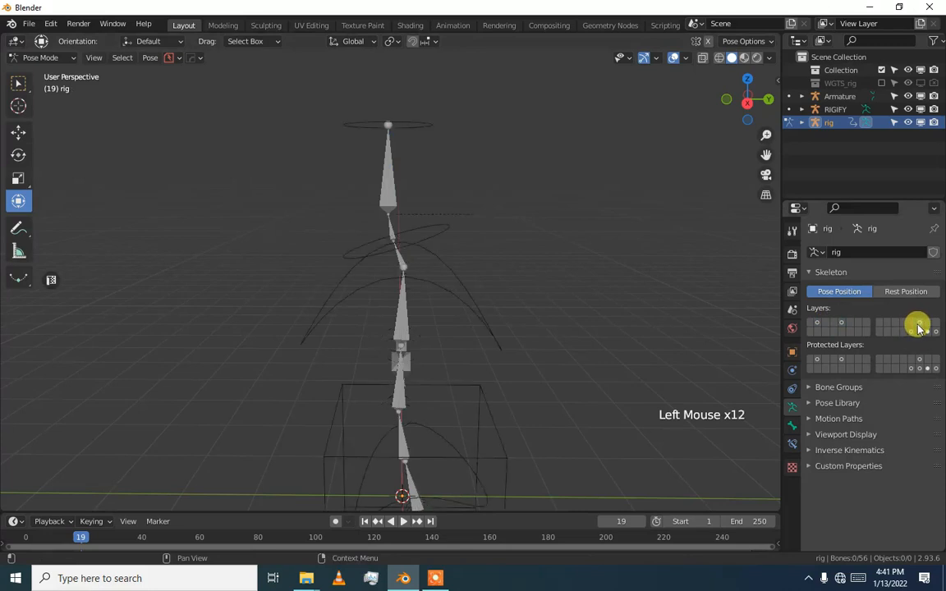
Display the spine's main control layer together with the root, deform and mechanism bone layers.
{"action": "middle_click_drag", "start_coordinate": [422, 281], "coordinate": [492, 279], "text": "alt"}
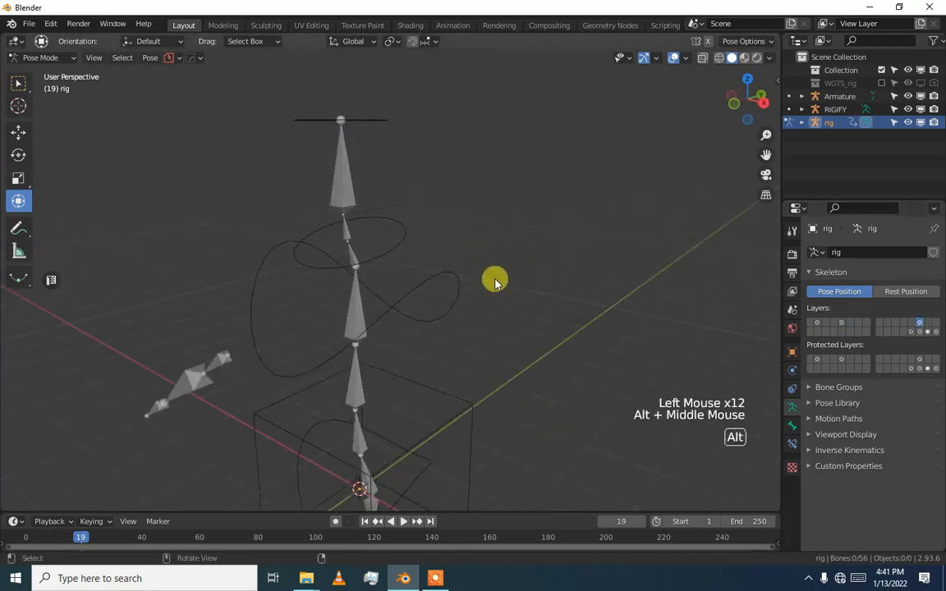
{"action": "left_click", "coordinate": [920, 333], "text": "shift"}
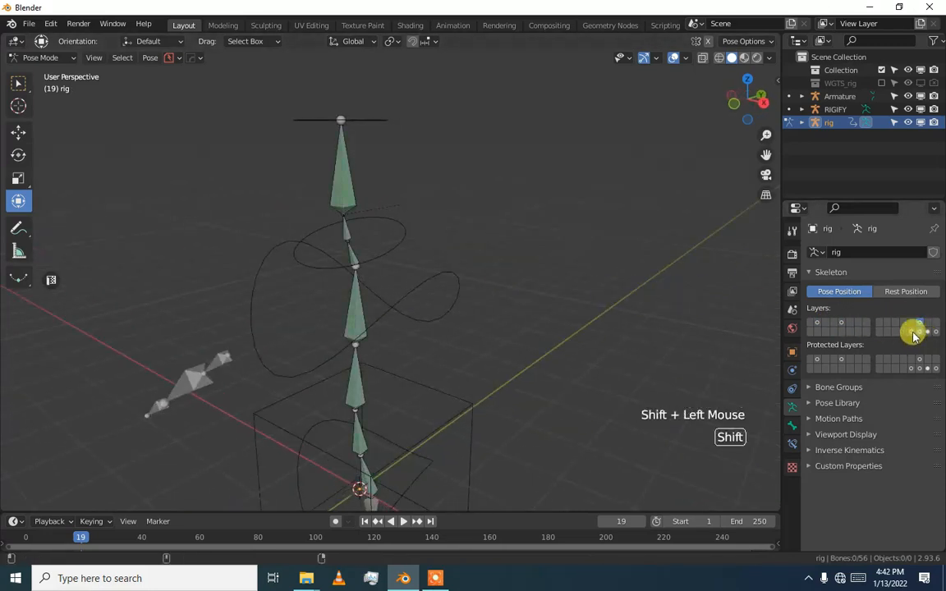
{"action": "left_click", "coordinate": [927, 332], "text": "shift"}
{"action": "middle_click_drag", "start_coordinate": [524, 246], "coordinate": [475, 205], "text": "alt"}
{"action": "scroll", "coordinate": [567, 262], "scroll_direction": "up", "scroll_amount": 1}
Select the MCH-ROT-head bone in Pose Mode and examine its Copy Rotation and Copy Scale constraints.
{"action": "key", "text": "ctrl+Tab"}
{"action": "key", "text": "ctrl+Tab"}
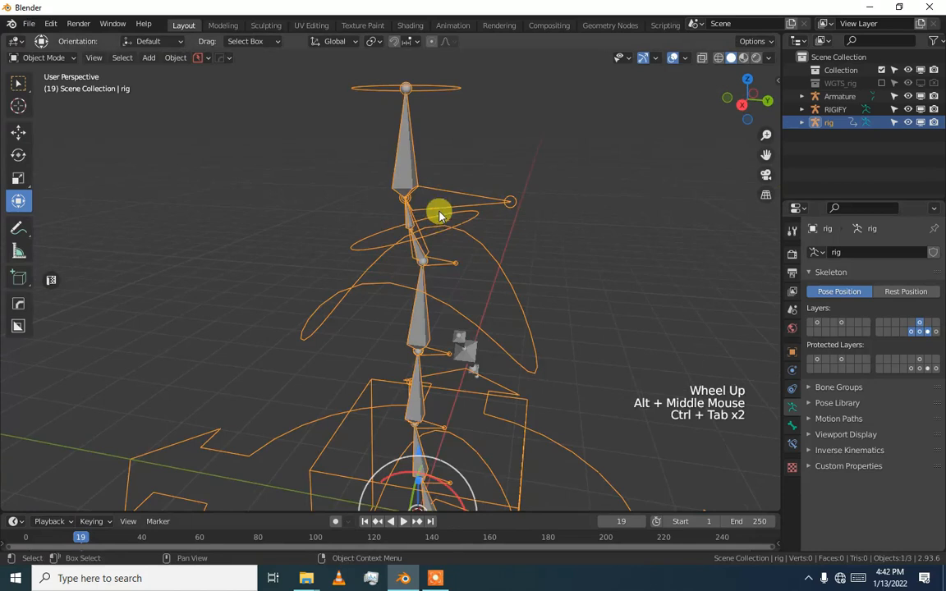
{"action": "key", "text": "ctrl+Tab"}
{"action": "left_click", "coordinate": [457, 202]}
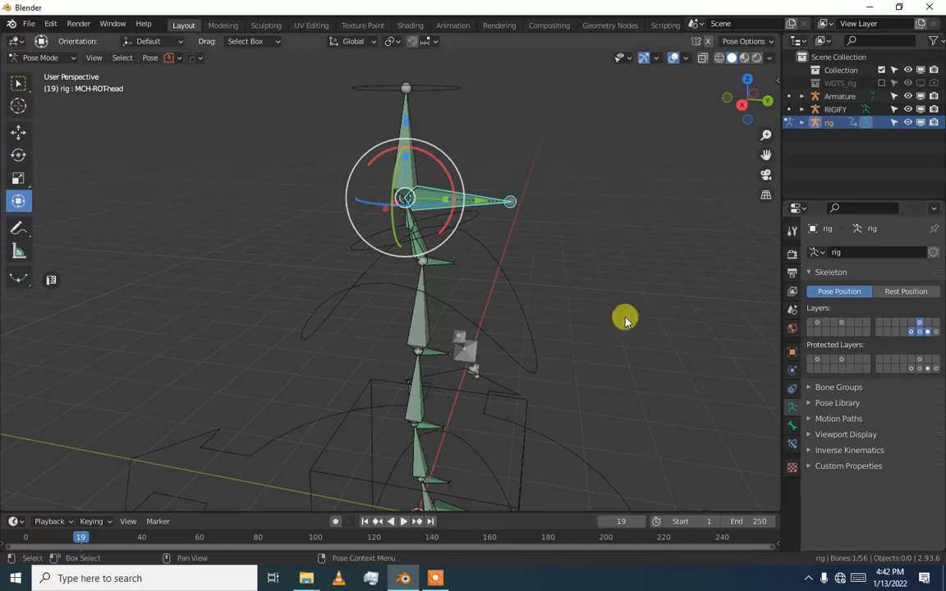
{"action": "scroll", "coordinate": [657, 337], "scroll_direction": "up", "scroll_amount": 1}
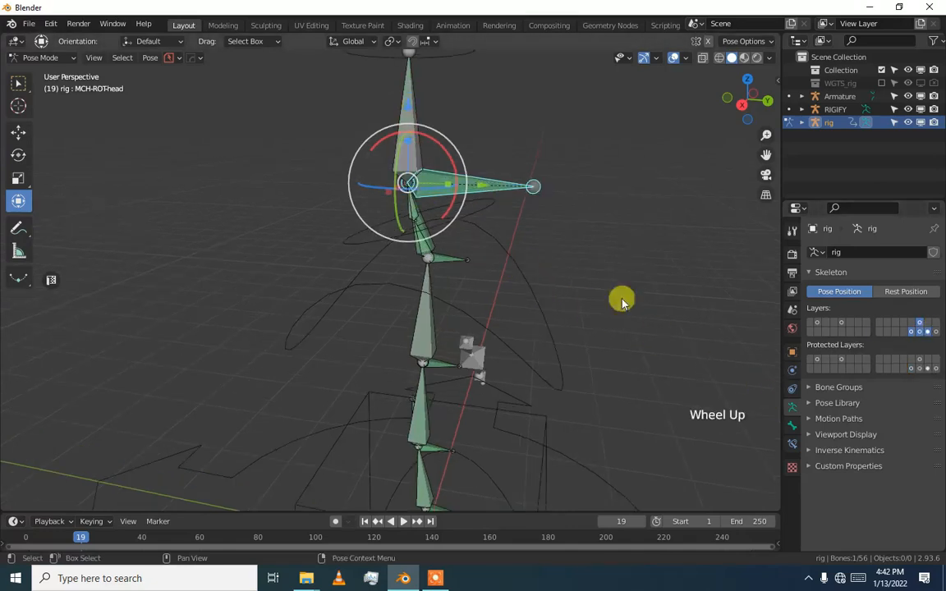
{"action": "left_click", "coordinate": [793, 444]}
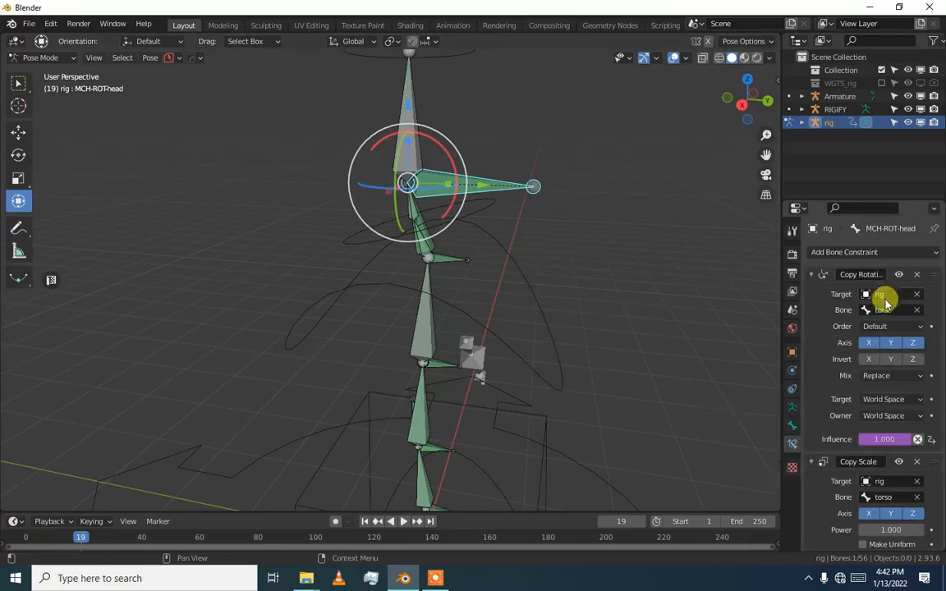
{"action": "scroll", "coordinate": [914, 378], "scroll_direction": "down", "scroll_amount": 5}
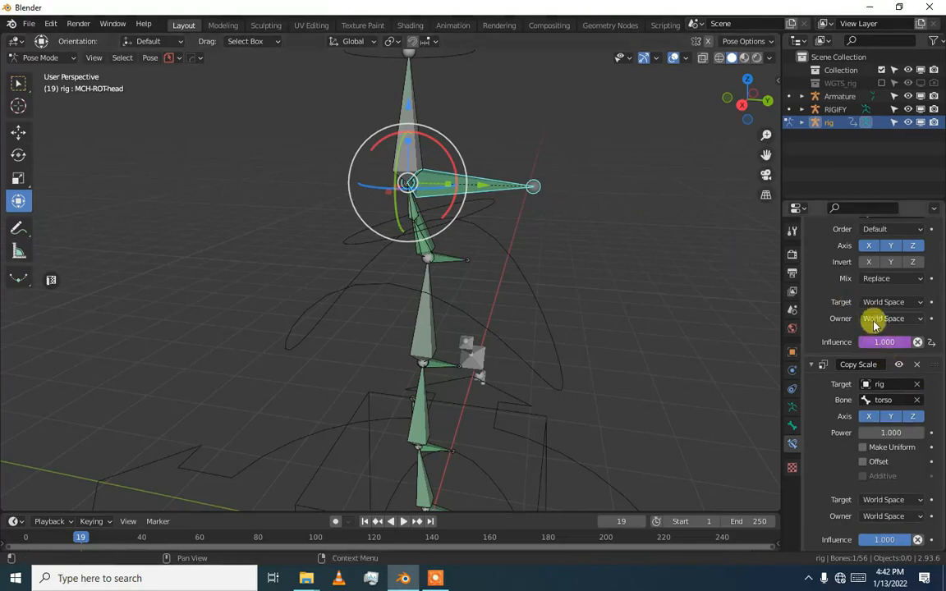
{"action": "scroll", "coordinate": [867, 319], "scroll_direction": "down", "scroll_amount": 2}
Examine the constraints of the mechanism bones down the spine, including MCH-spine.001 and MCH-torso.parent.
{"action": "middle_click_drag", "start_coordinate": [495, 308], "coordinate": [444, 277]}
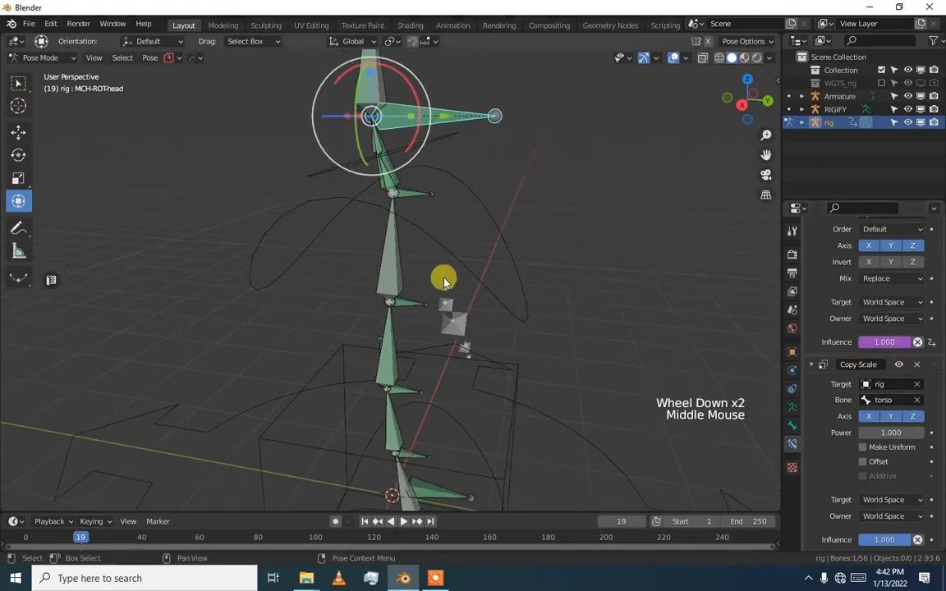
{"action": "left_click", "coordinate": [414, 315]}
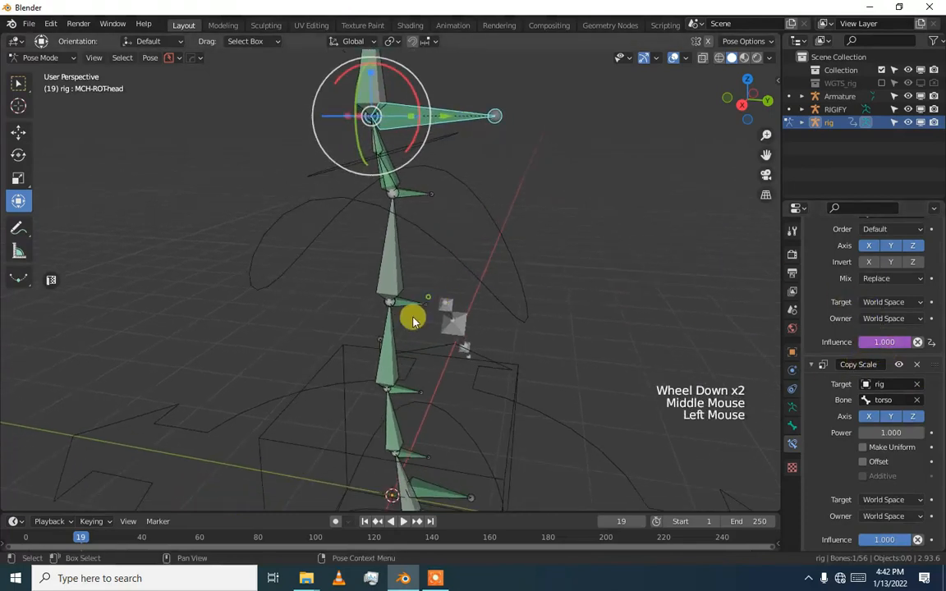
{"action": "left_click", "coordinate": [401, 396]}
{"action": "middle_click_drag", "start_coordinate": [418, 403], "coordinate": [401, 211]}
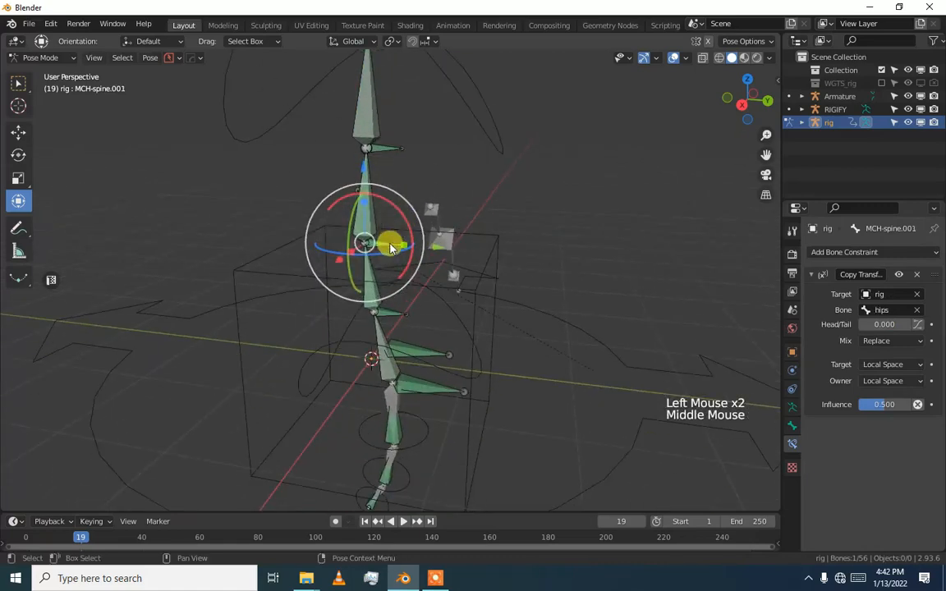
{"action": "left_click", "coordinate": [396, 317]}
{"action": "left_click", "coordinate": [416, 348]}
{"action": "middle_click_drag", "start_coordinate": [415, 348], "coordinate": [431, 323]}
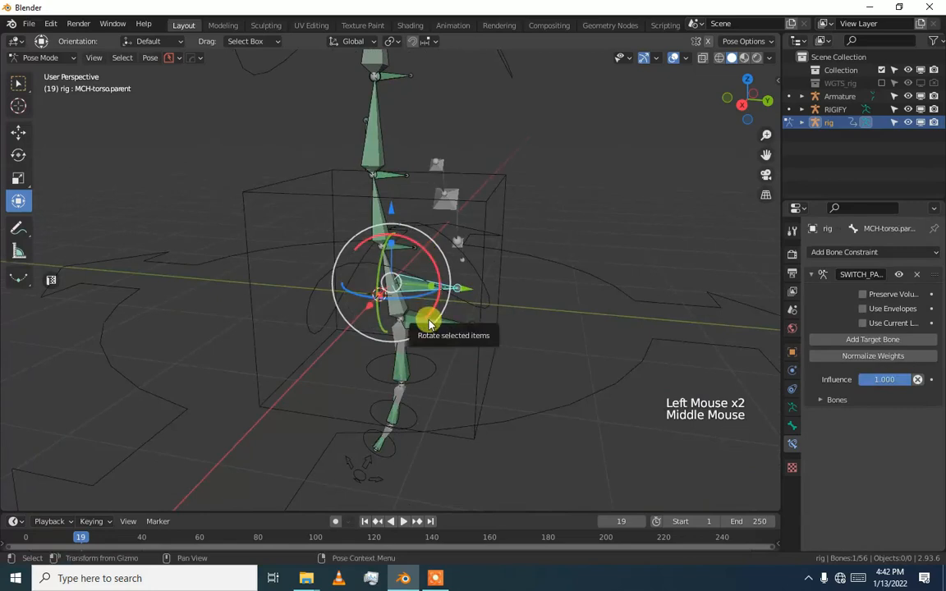
{"action": "left_click", "coordinate": [428, 325]}
{"action": "middle_click_drag", "start_coordinate": [414, 352], "coordinate": [422, 280]}
{"action": "left_click", "coordinate": [422, 279]}
Select the tail_master control and rotate it about the global X axis to swing the tail.
{"action": "left_click", "coordinate": [379, 409]}
{"action": "middle_click_drag", "start_coordinate": [377, 367], "coordinate": [388, 361], "text": "alt"}
{"action": "scroll", "coordinate": [414, 313], "scroll_direction": "down", "scroll_amount": 3}
{"action": "middle_click_drag", "start_coordinate": [414, 313], "coordinate": [349, 218], "text": "alt"}
{"action": "left_click_drag", "start_coordinate": [343, 211], "coordinate": [373, 216]}
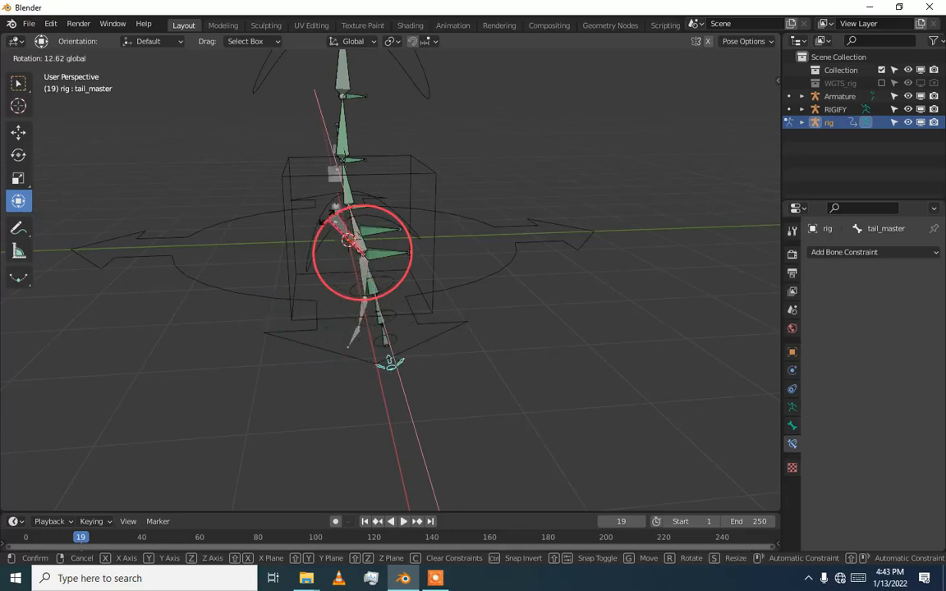
{"action": "left_click", "coordinate": [334, 228]}
{"action": "middle_click_drag", "start_coordinate": [333, 220], "coordinate": [393, 329]}
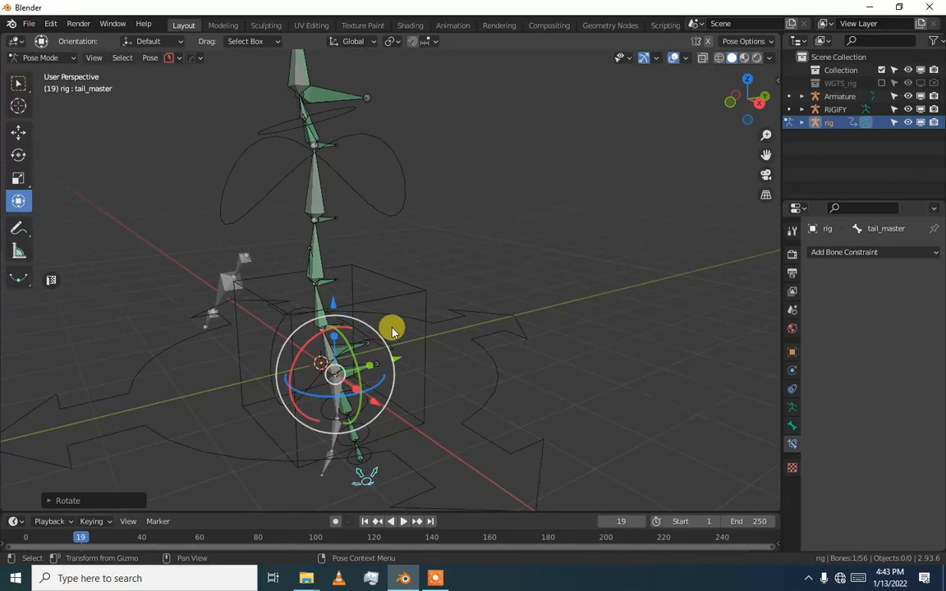
{"action": "key", "text": "ctrl"}
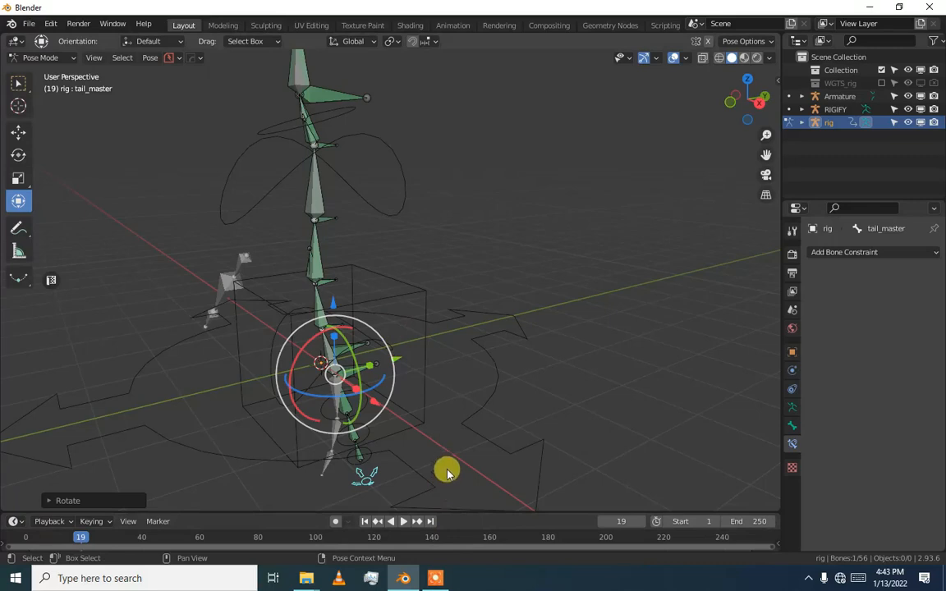
{"action": "scroll", "coordinate": [460, 363], "scroll_direction": "down", "scroll_amount": 3}
{"action": "middle_click_drag", "start_coordinate": [460, 363], "coordinate": [477, 370], "text": "alt"}
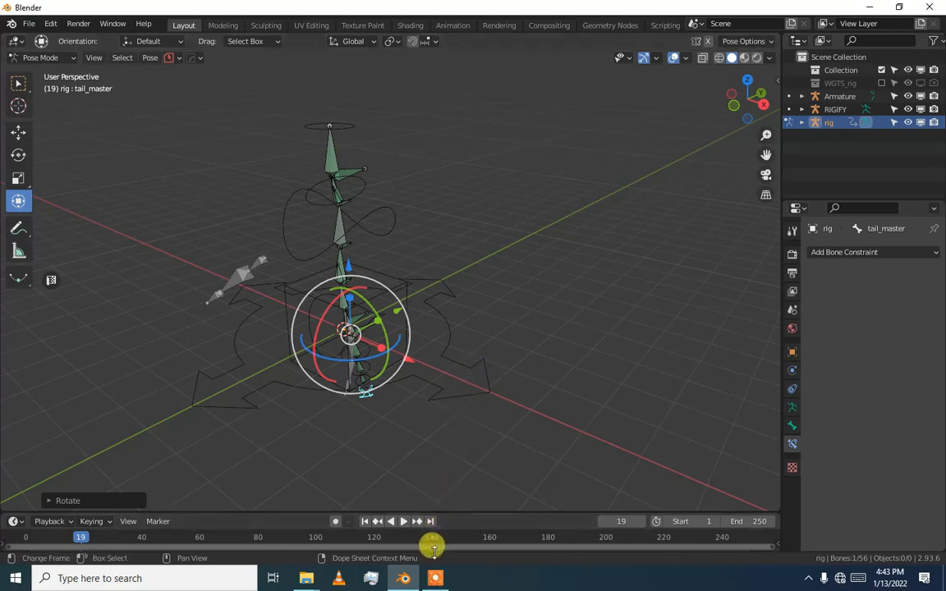
{"action": "mouse_move", "coordinate": [438, 578]}
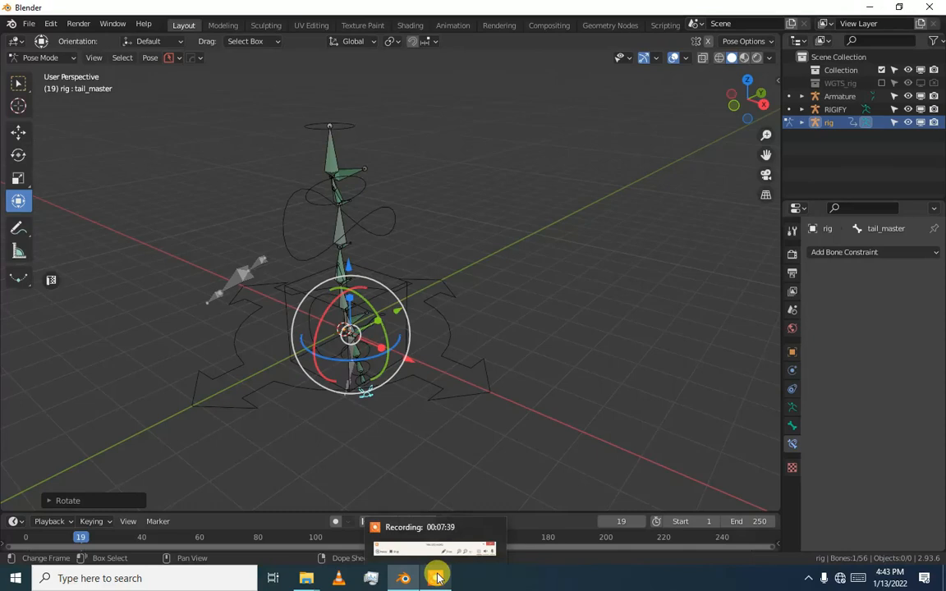
{"action": "mouse_move", "coordinate": [433, 527]}
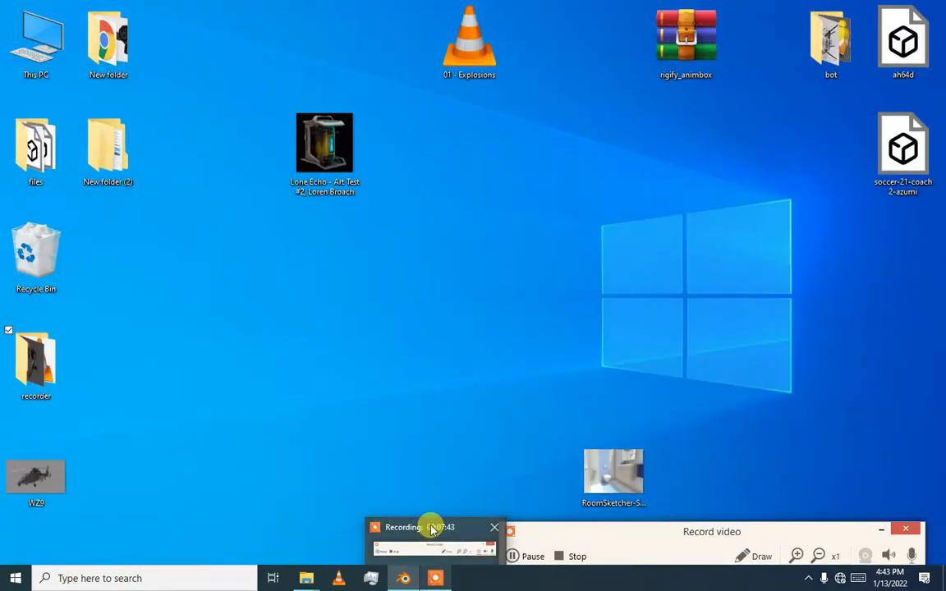
{"action": "left_click", "coordinate": [432, 527]}
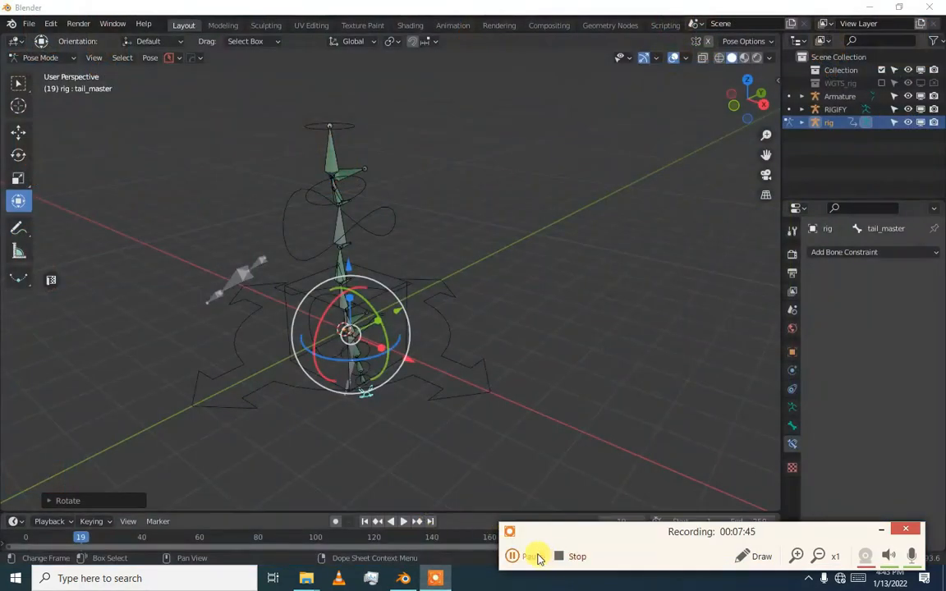